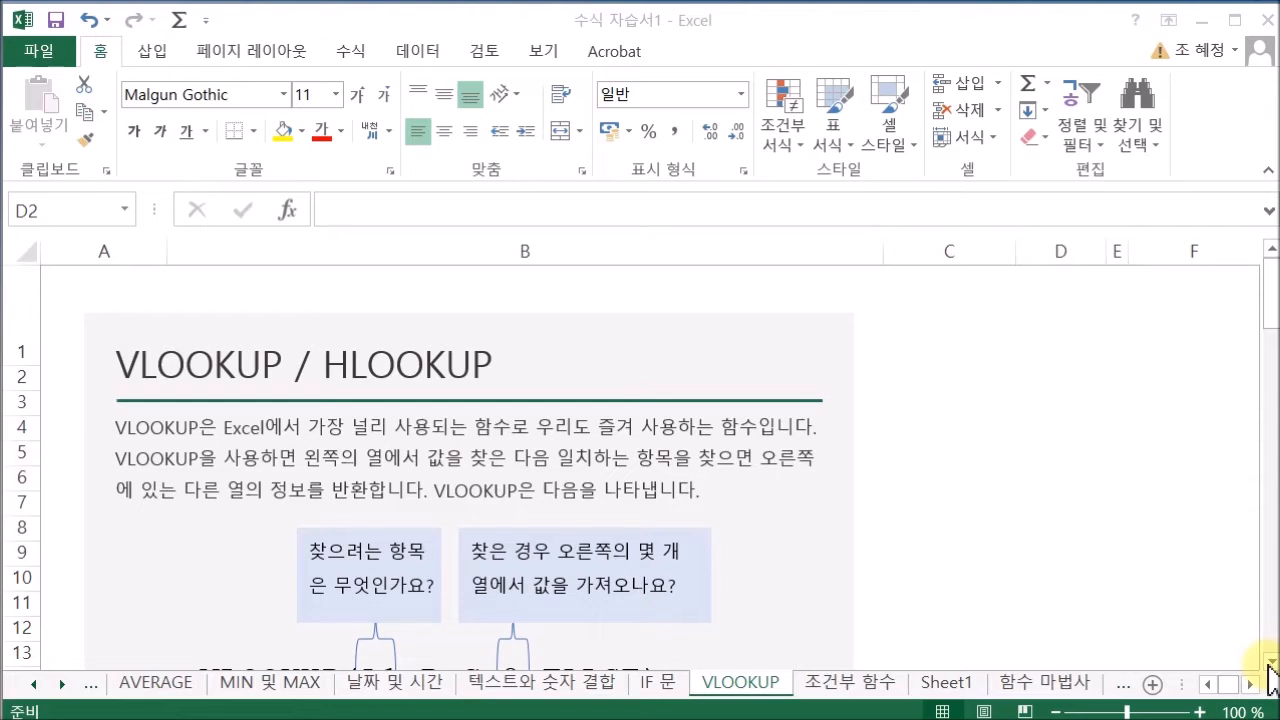
Step: Examine the VLOOKUP syntax explanation and the fruit and meat price tables beside it, down to result cell D22
left_click(1270, 678)
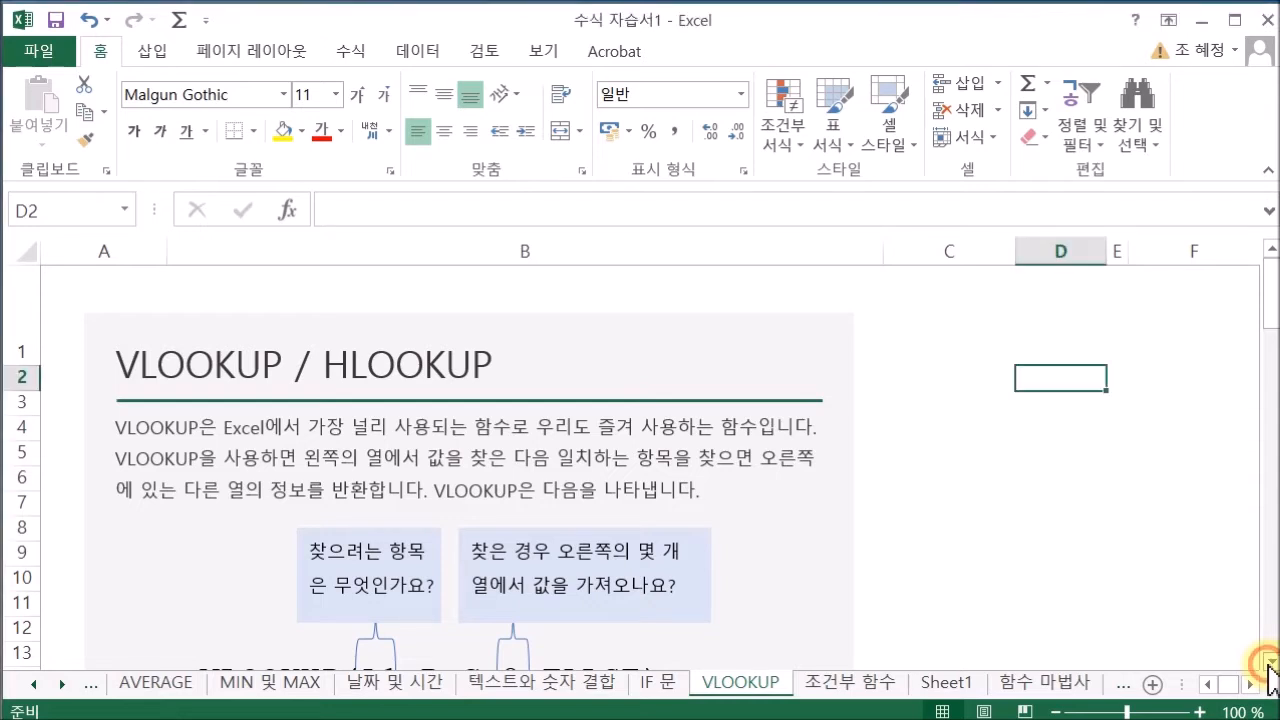
left_click(1270, 678)
left_click(1268, 665)
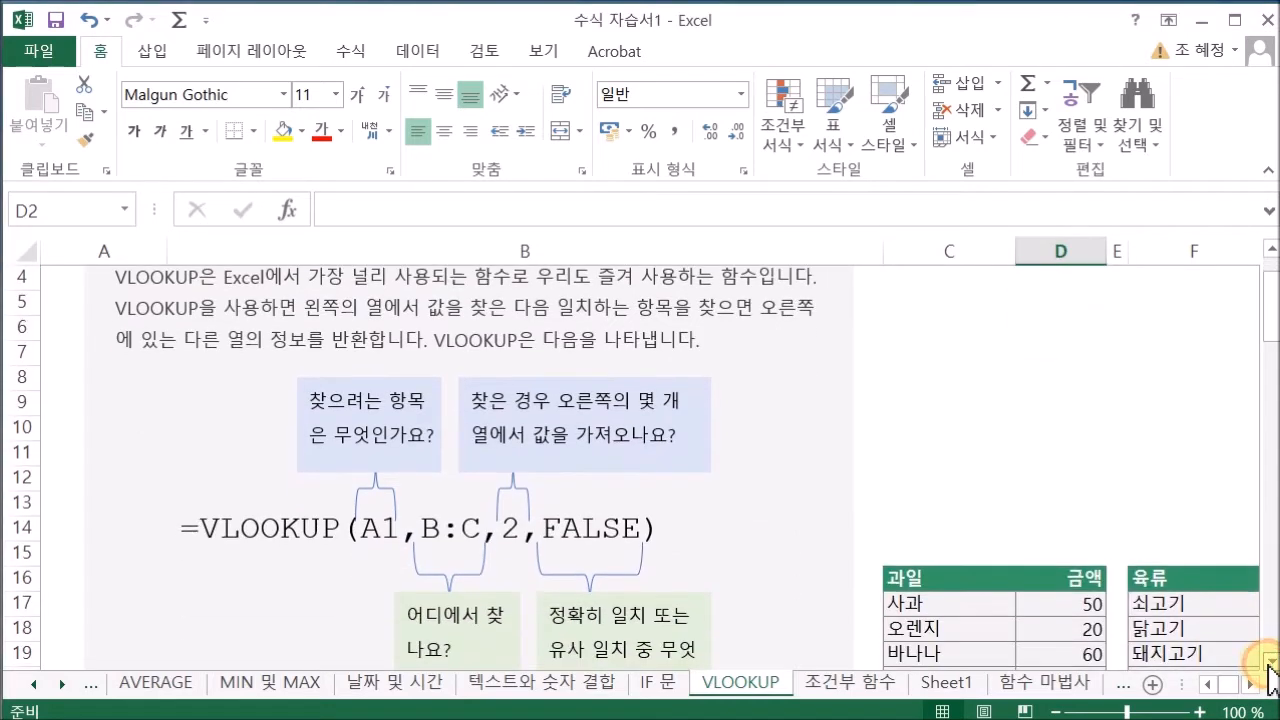
left_click(1268, 665)
left_click(1268, 665)
left_click(1268, 665)
left_click(1268, 665)
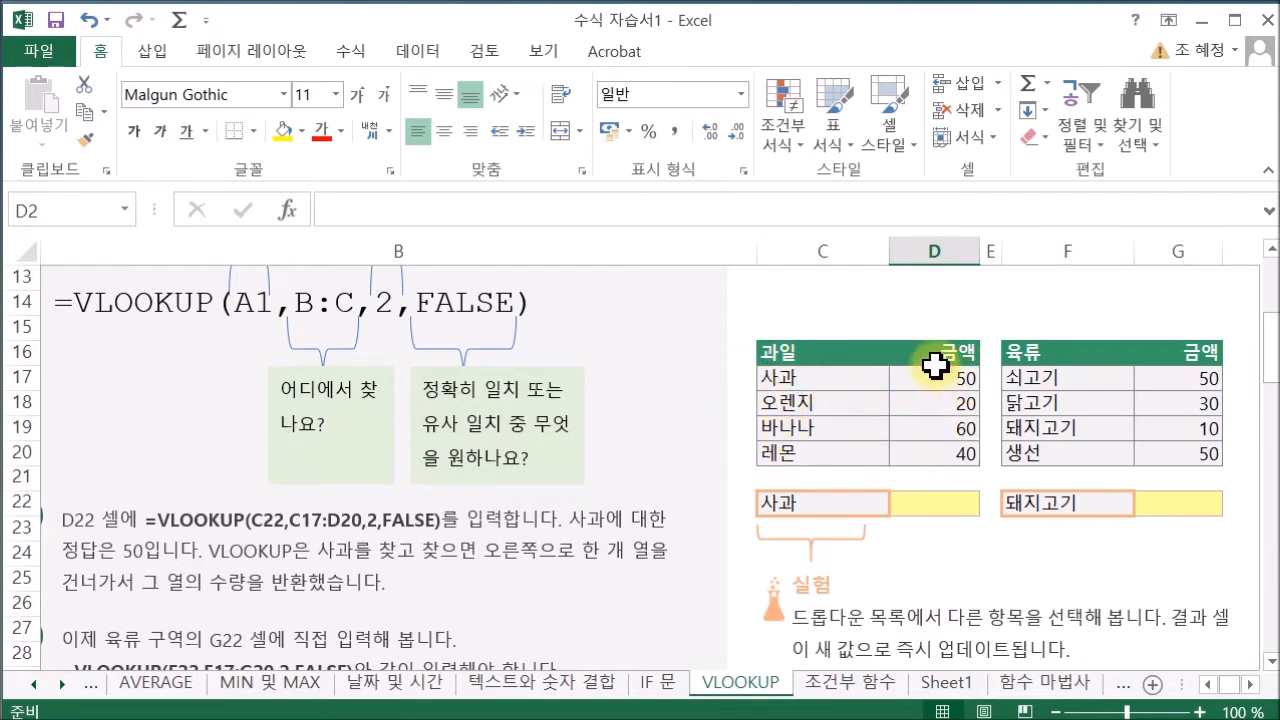
left_click(932, 509)
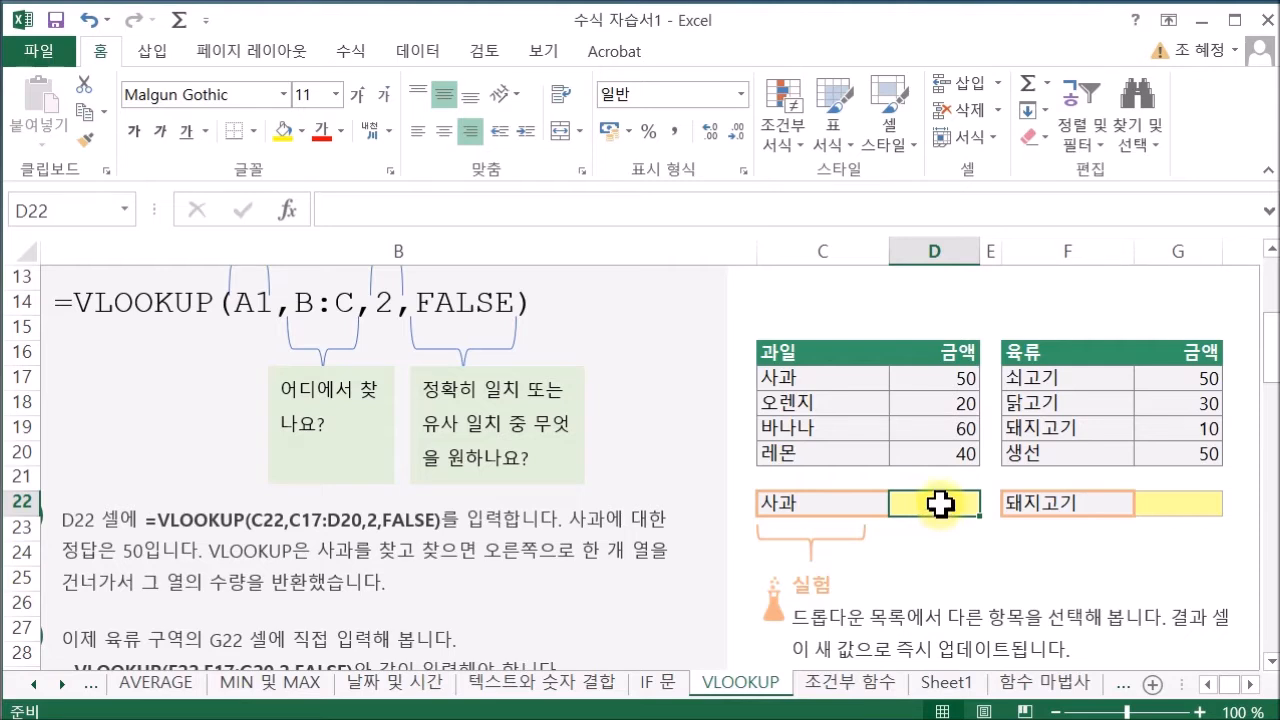
Step: Try the fruit choices in cell C22, picking 오렌지 first and finishing with 바나나
left_click(836, 508)
left_click(901, 505)
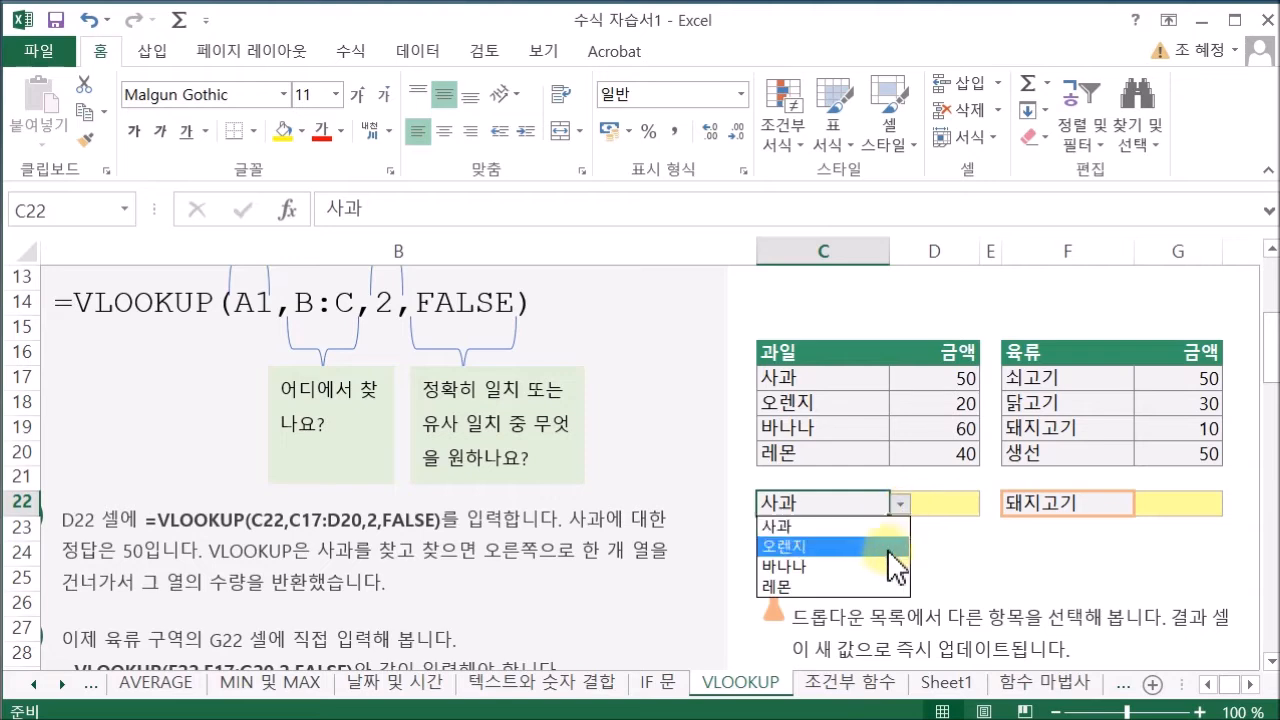
left_click(888, 547)
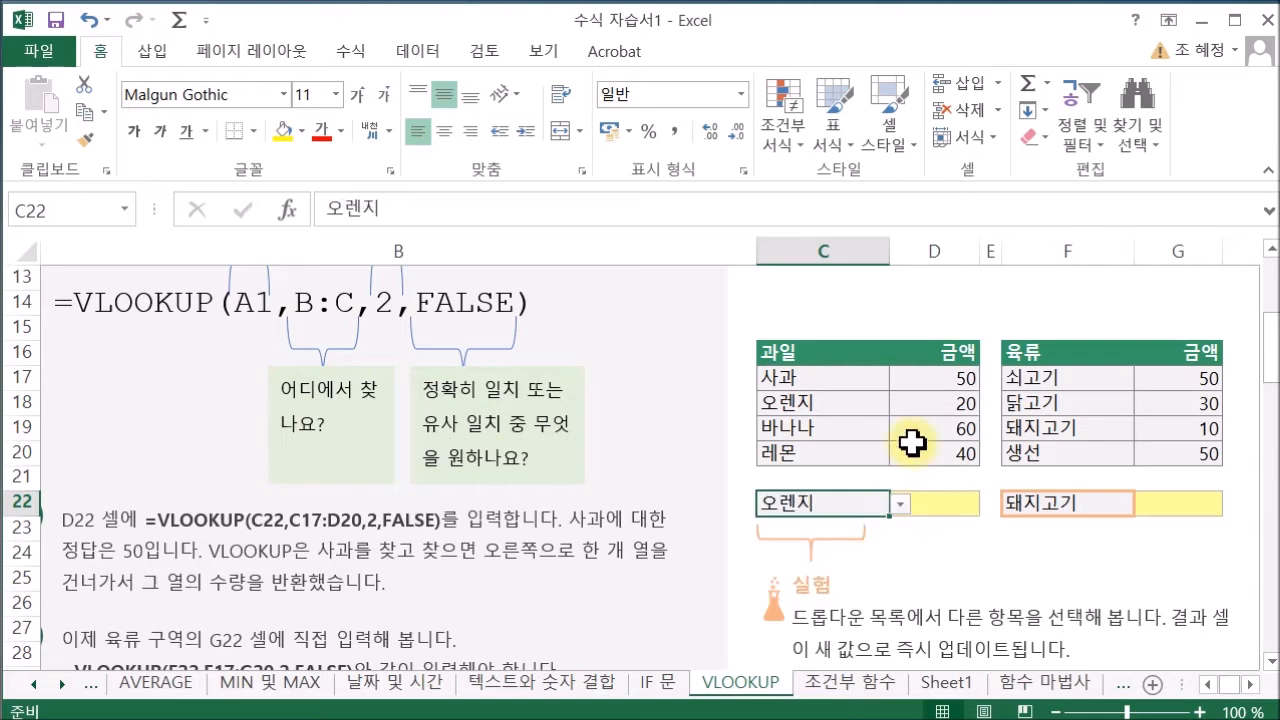
left_click(902, 504)
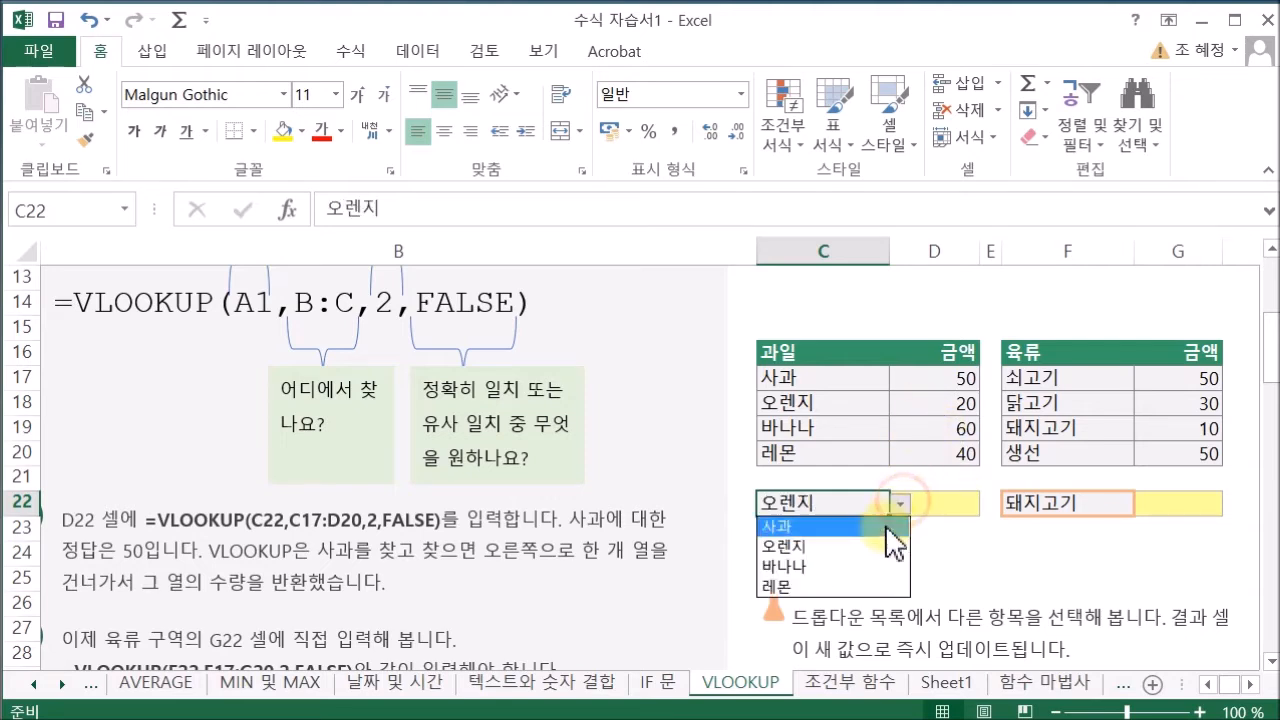
left_click(880, 566)
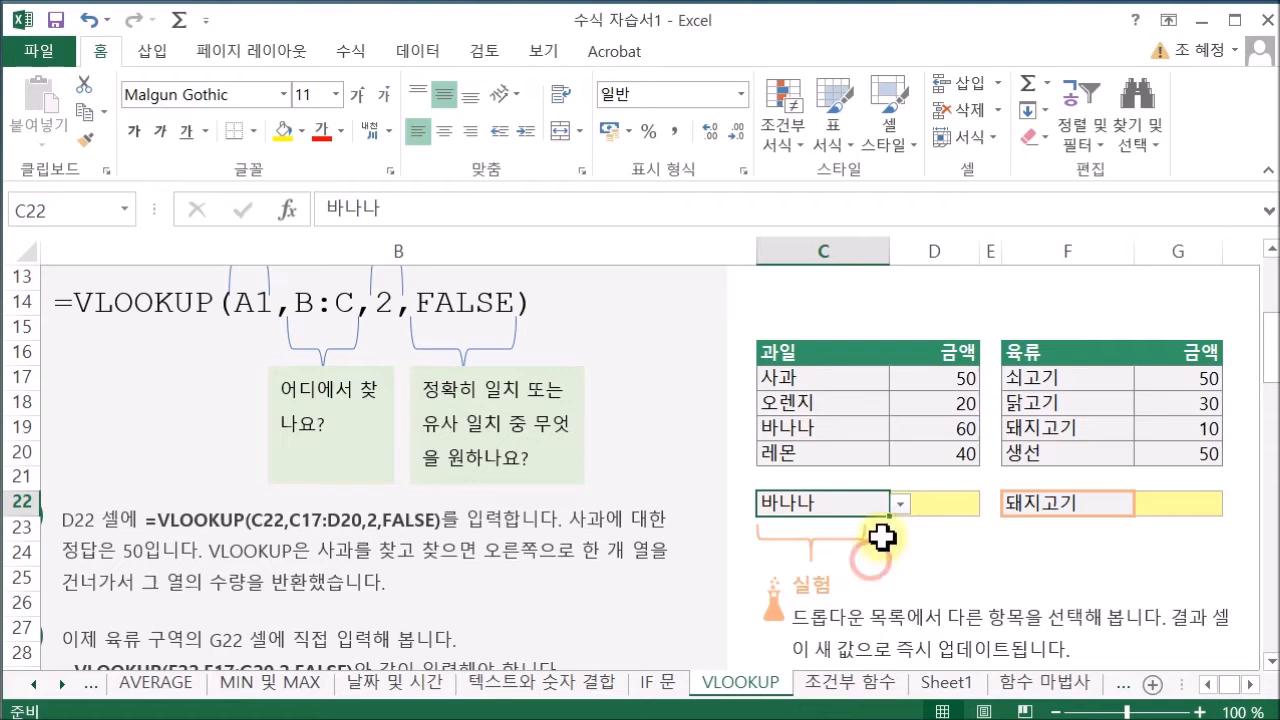
Step: Look up 바나나 in the fruit table and trace it to its amount in the same row
left_click(957, 500)
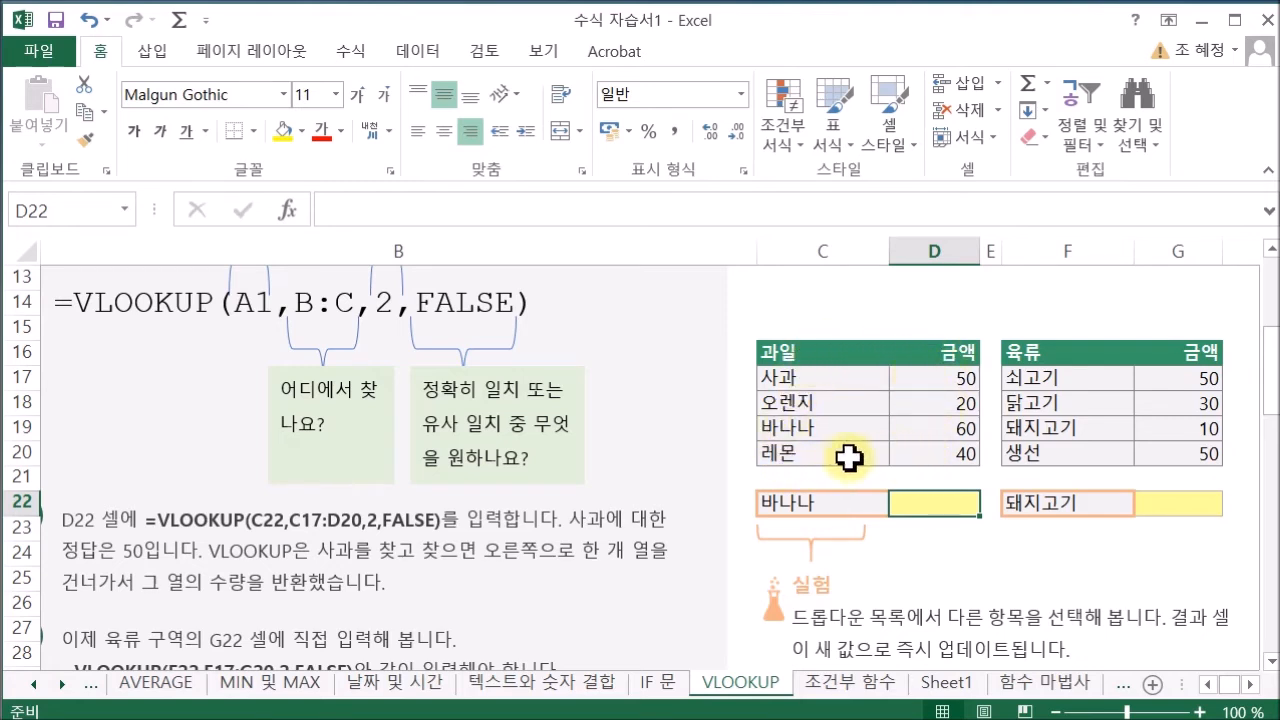
left_click(812, 428)
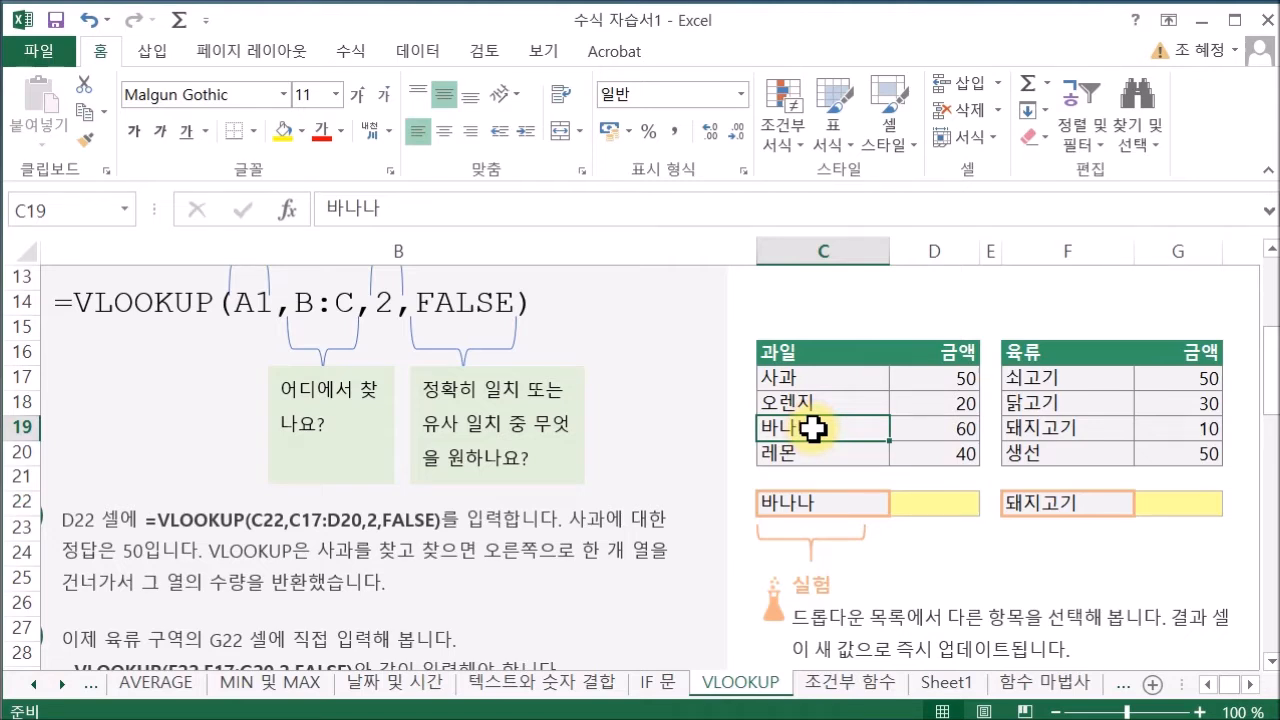
left_click(948, 428)
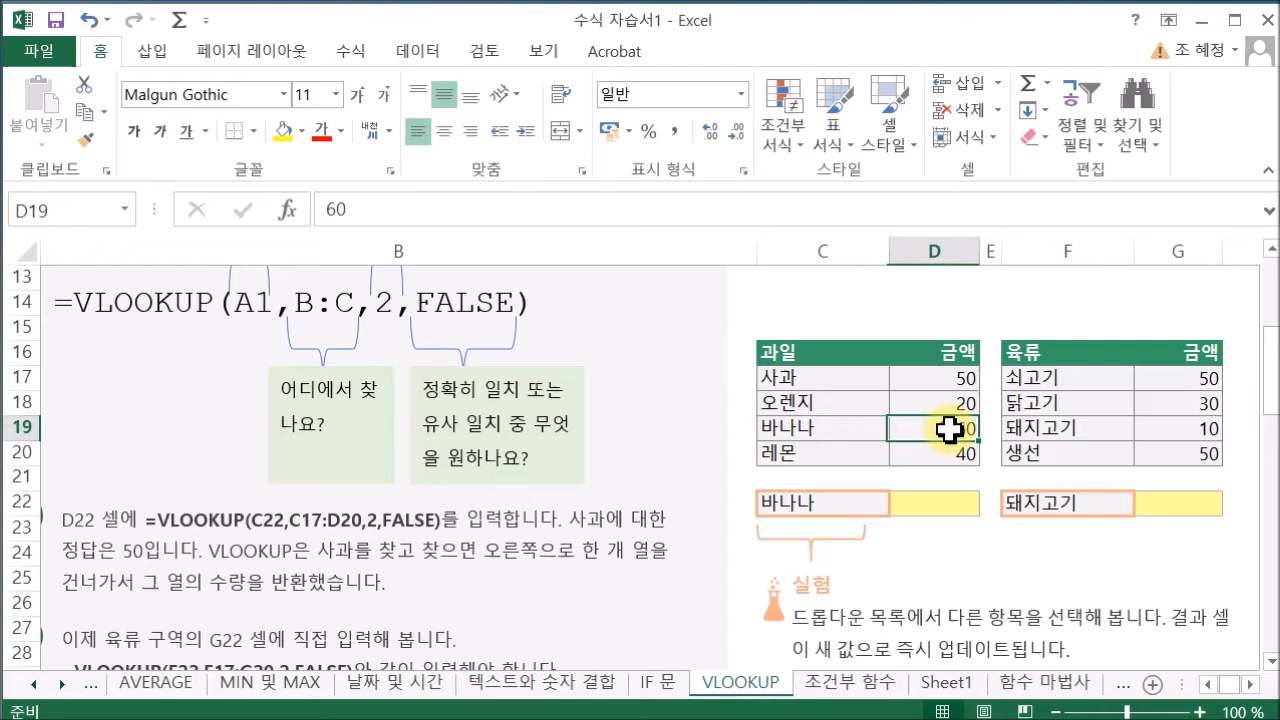
Step: Start a VLOOKUP formula in cell D22 using the function arguments dialog, with C22 as the Lookup_value
left_click(936, 512)
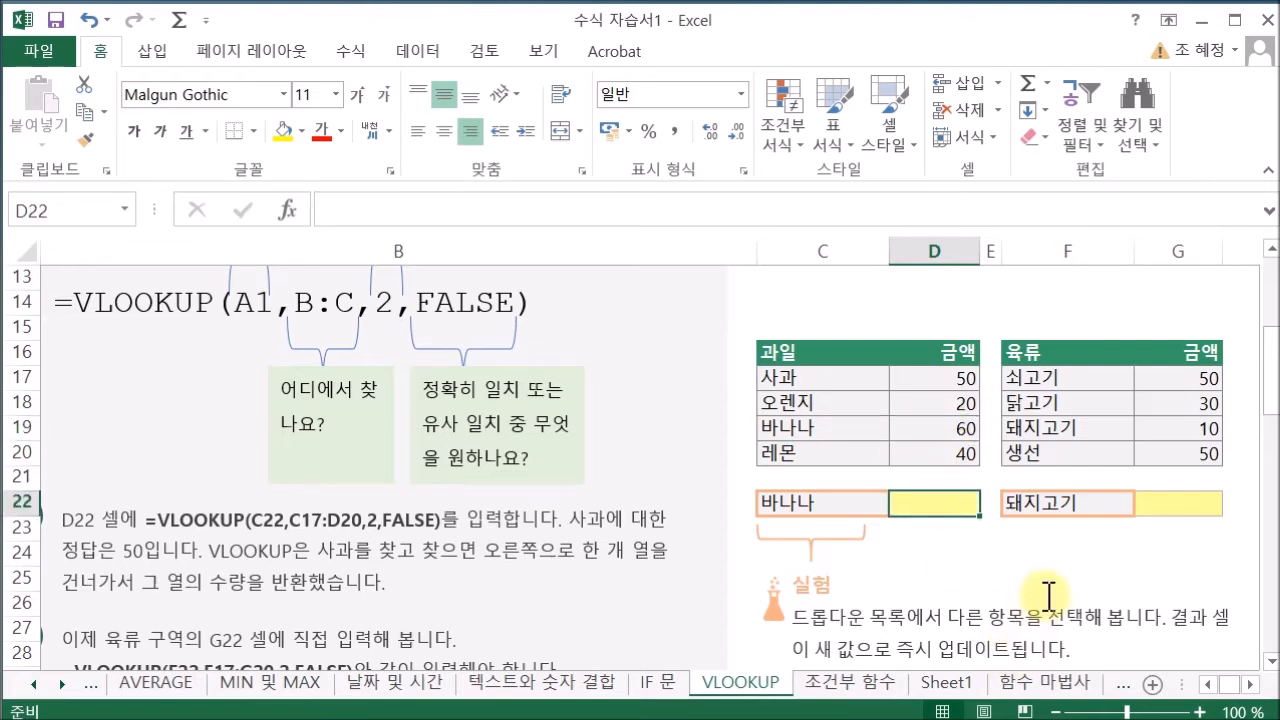
type("=")
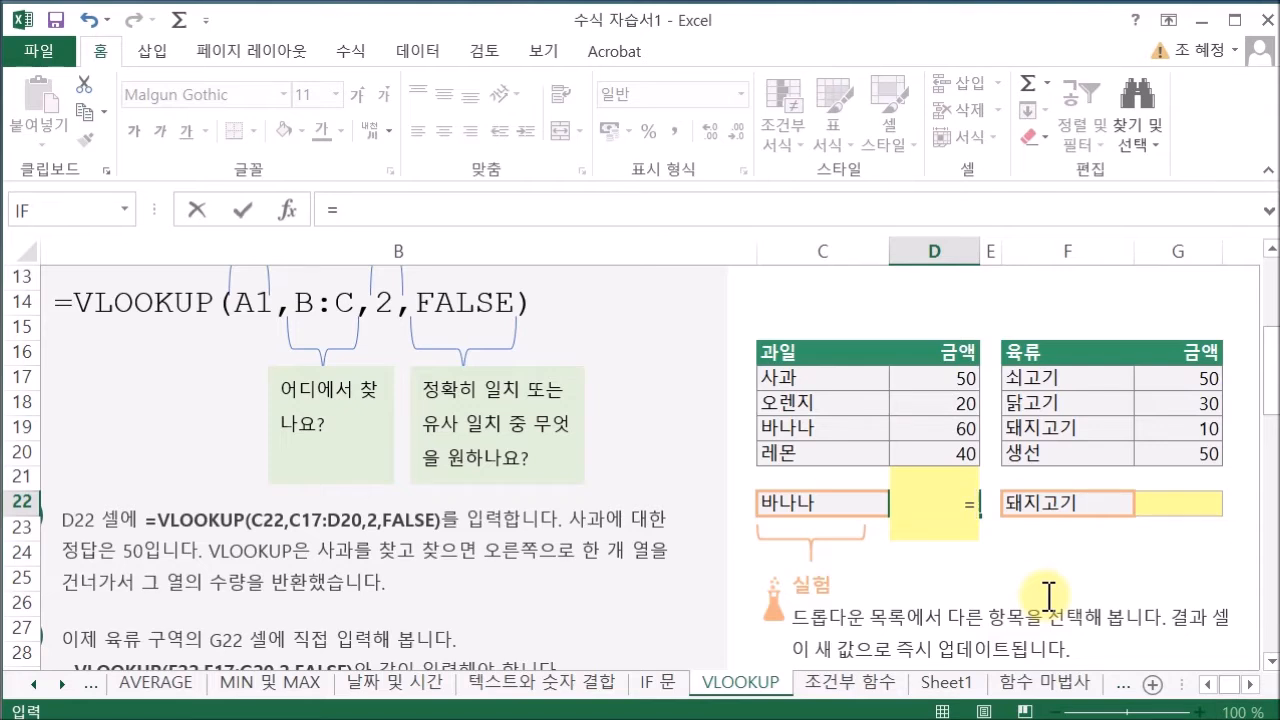
type("VL")
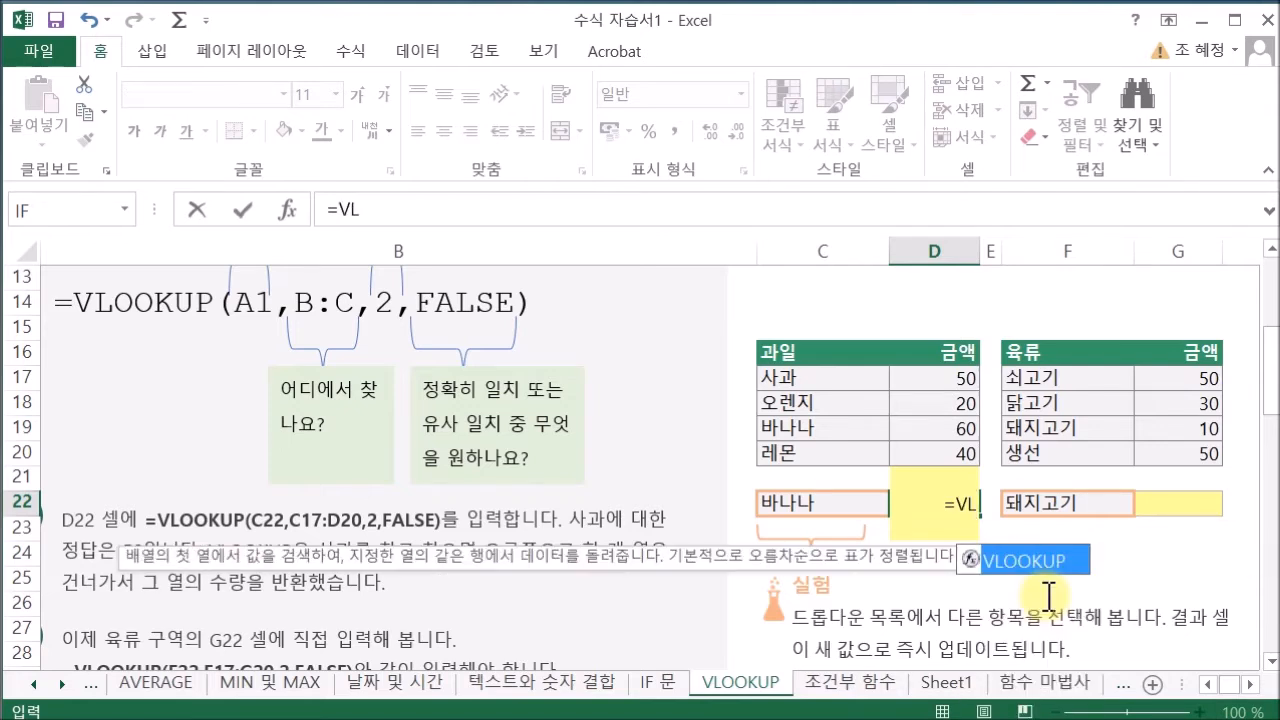
double_click(1047, 562)
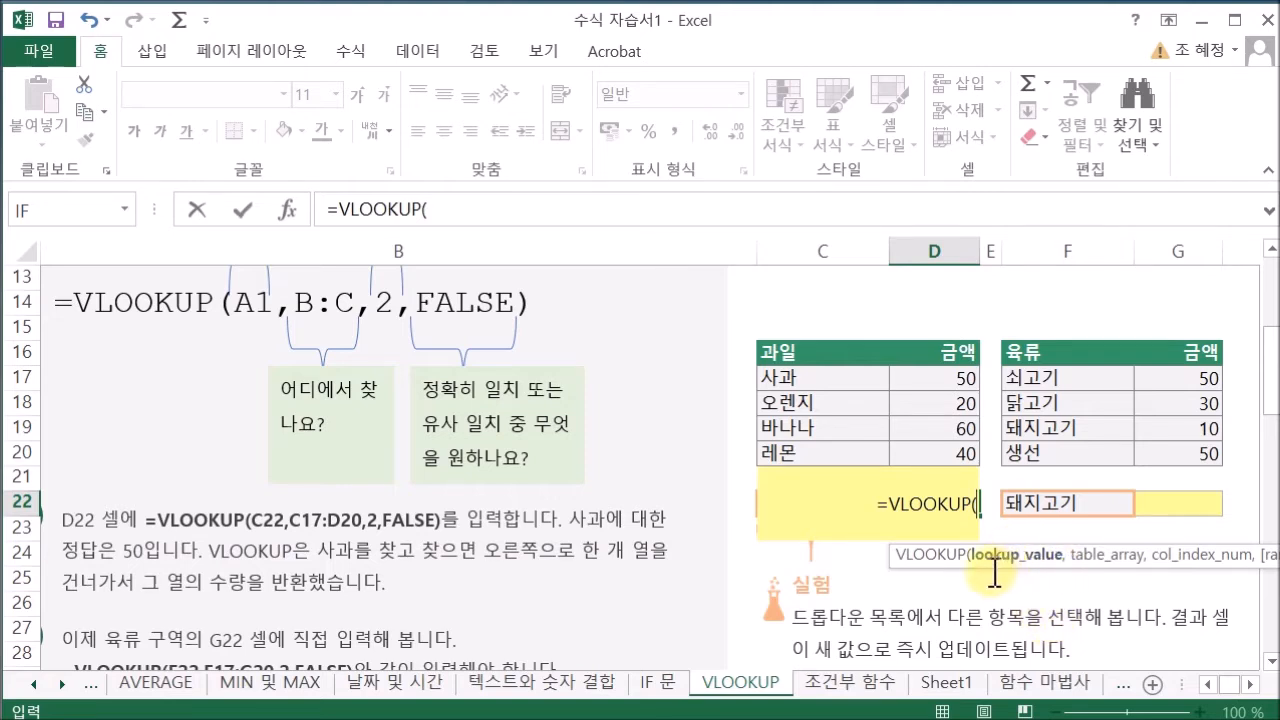
left_click(286, 212)
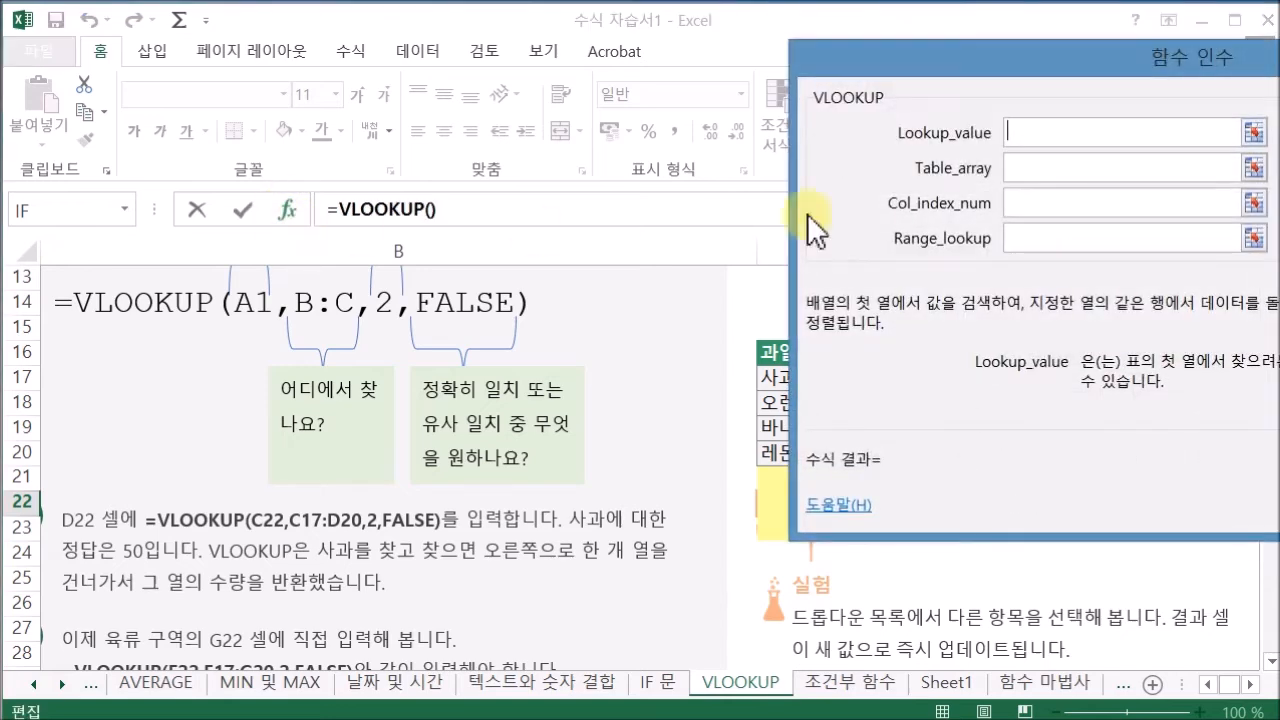
left_click_drag(1011, 53, 234, 30)
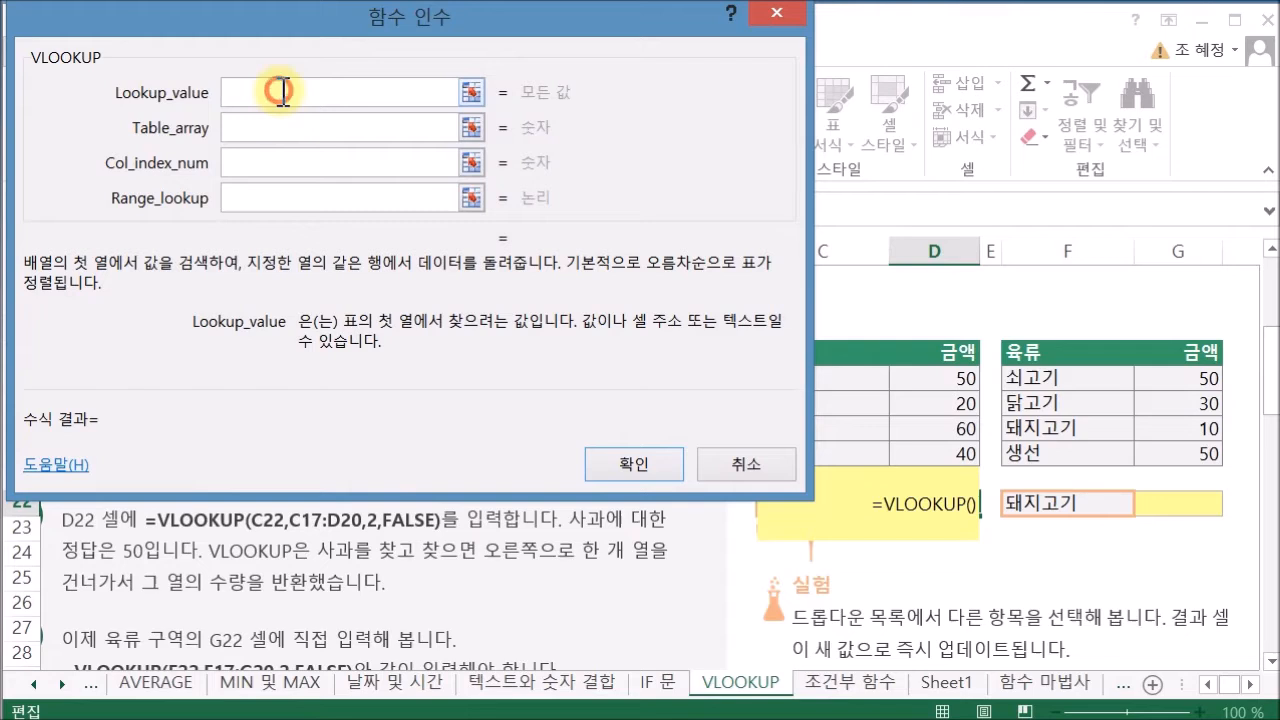
type("C22")
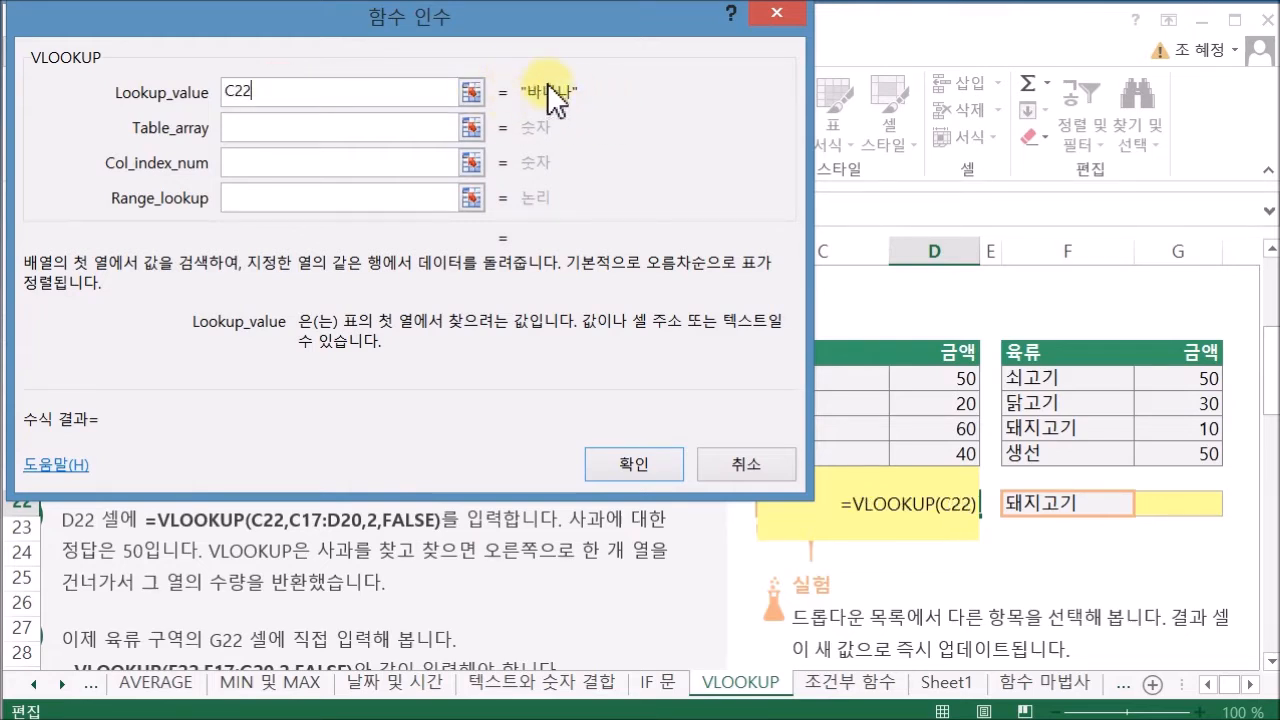
Step: Complete the VLOOKUP in D22 with Table_array C17:D20, Col_index_num 2 and Range_lookup 0
left_click(259, 127)
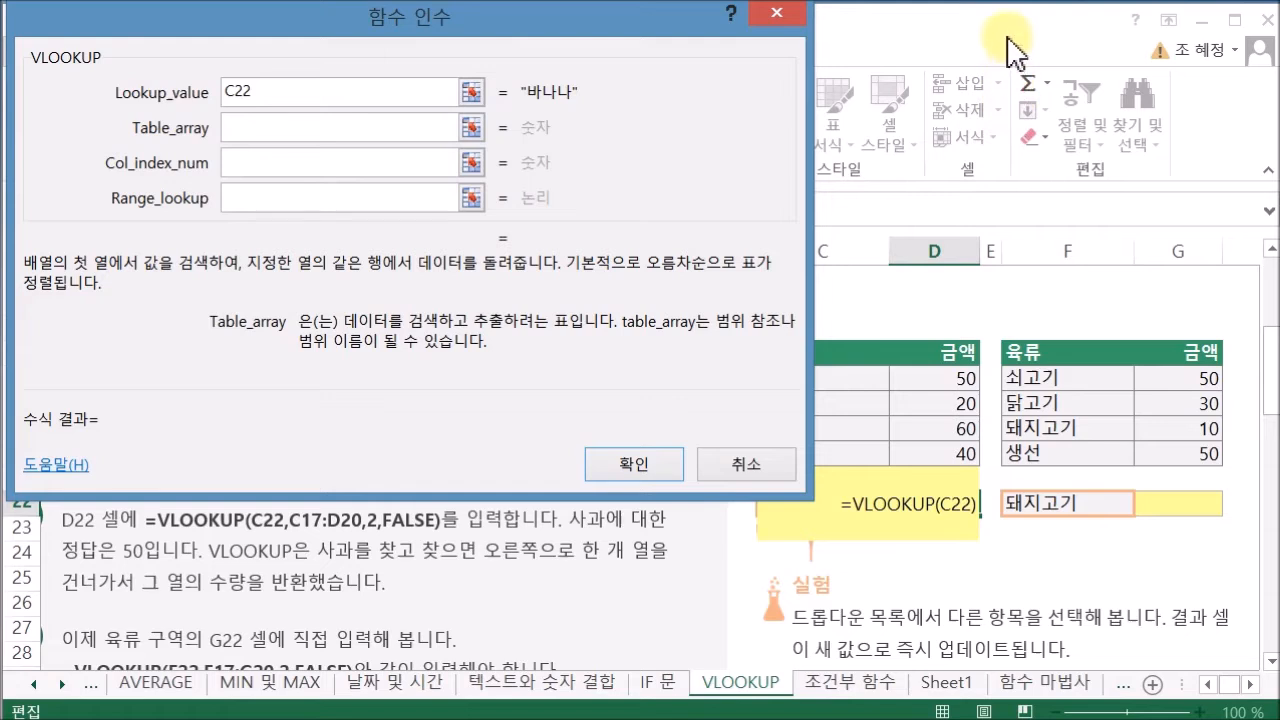
left_click_drag(651, 34, 568, 65)
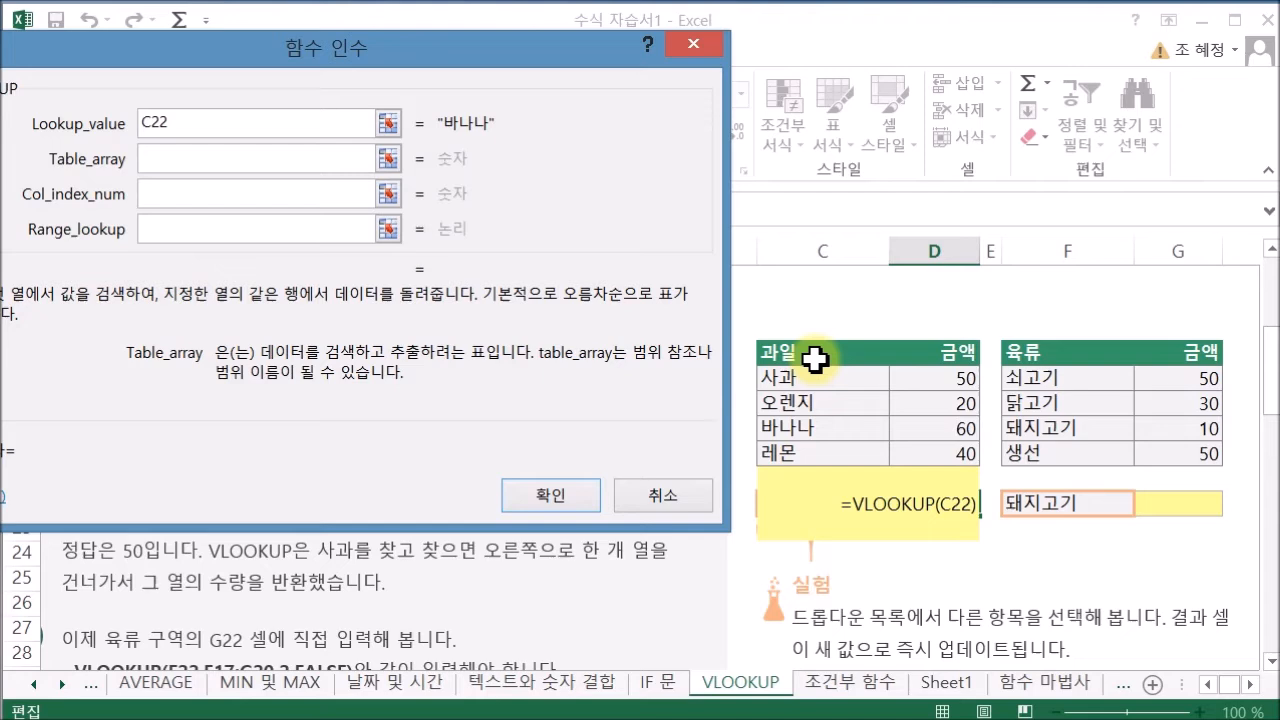
left_click_drag(815, 381, 942, 445)
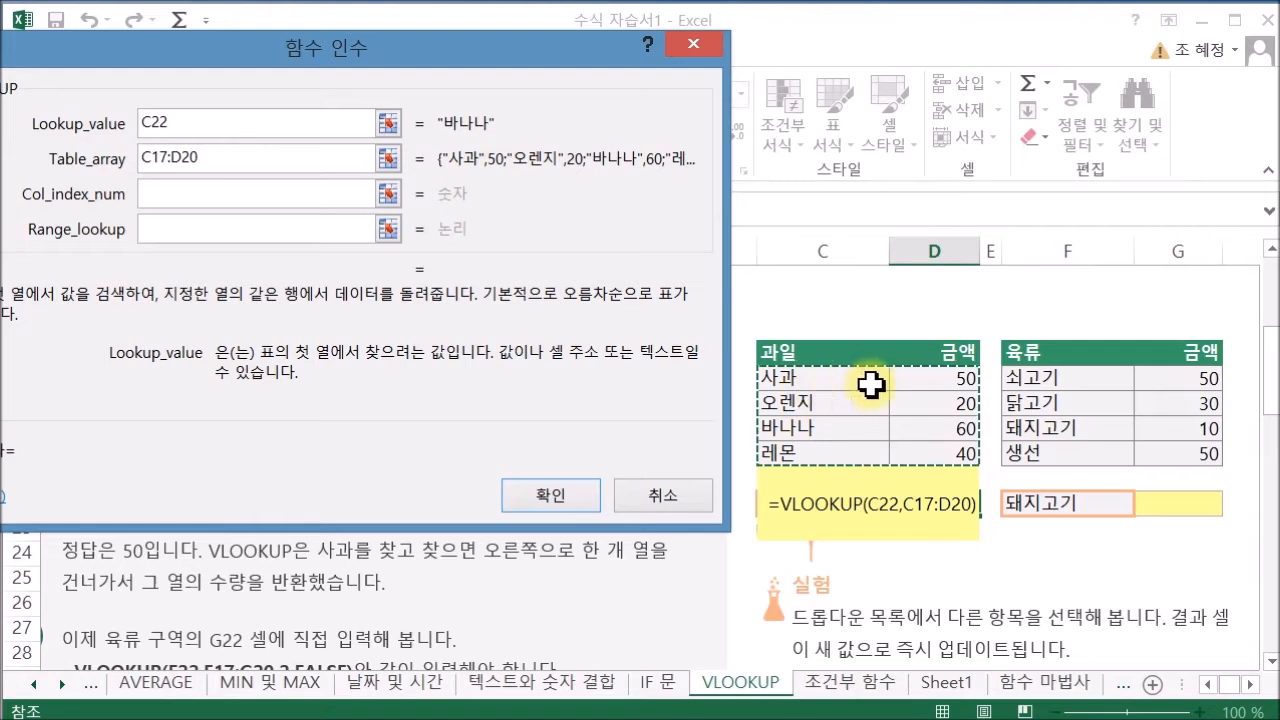
left_click(190, 192)
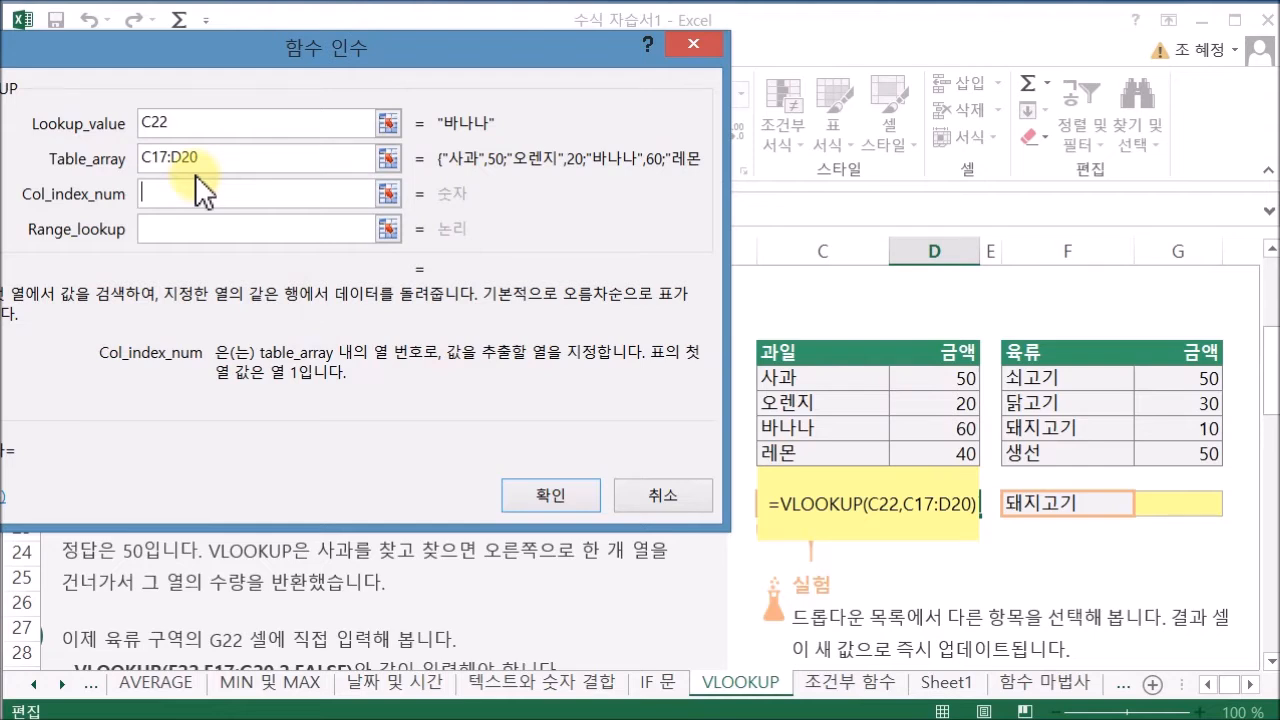
type("2")
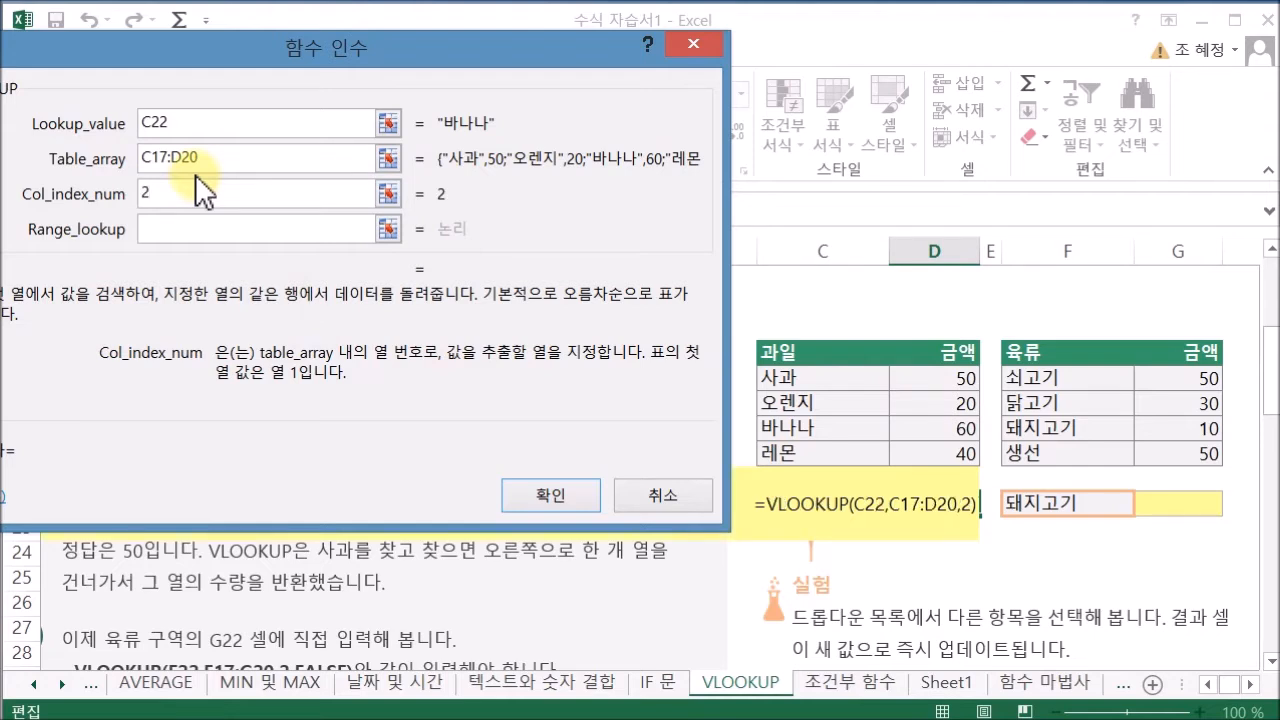
left_click(155, 231)
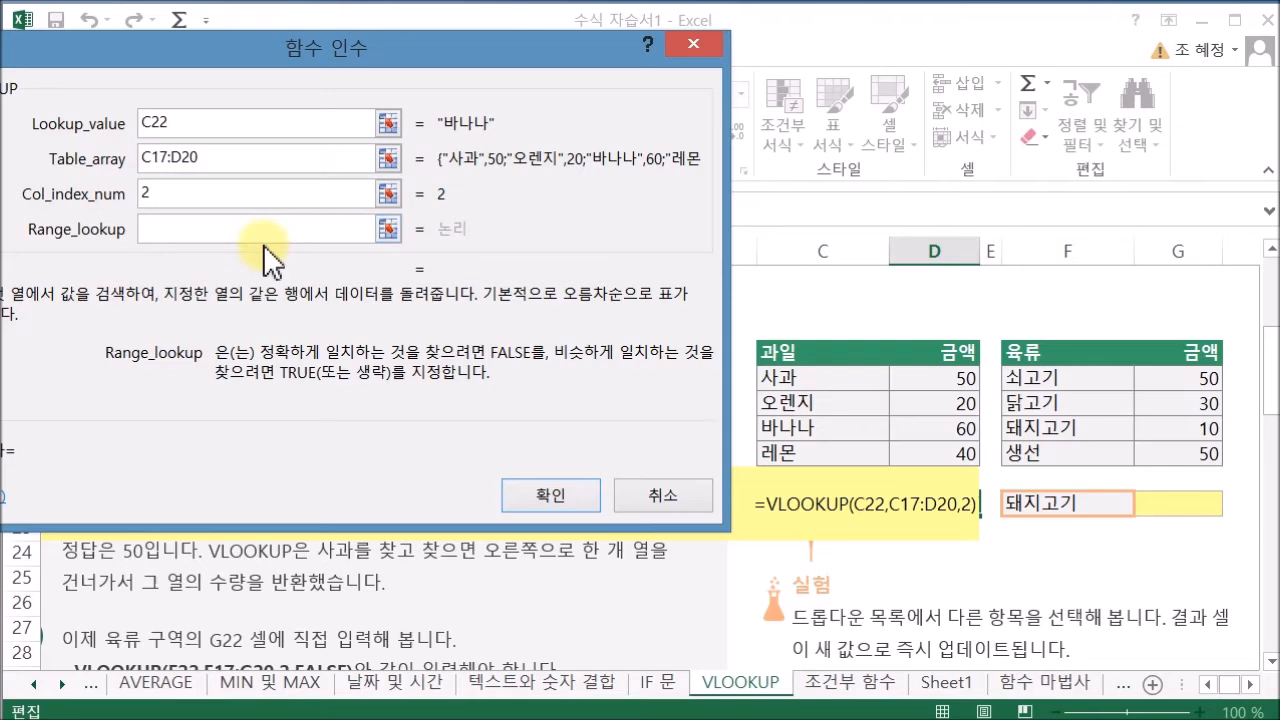
type("0")
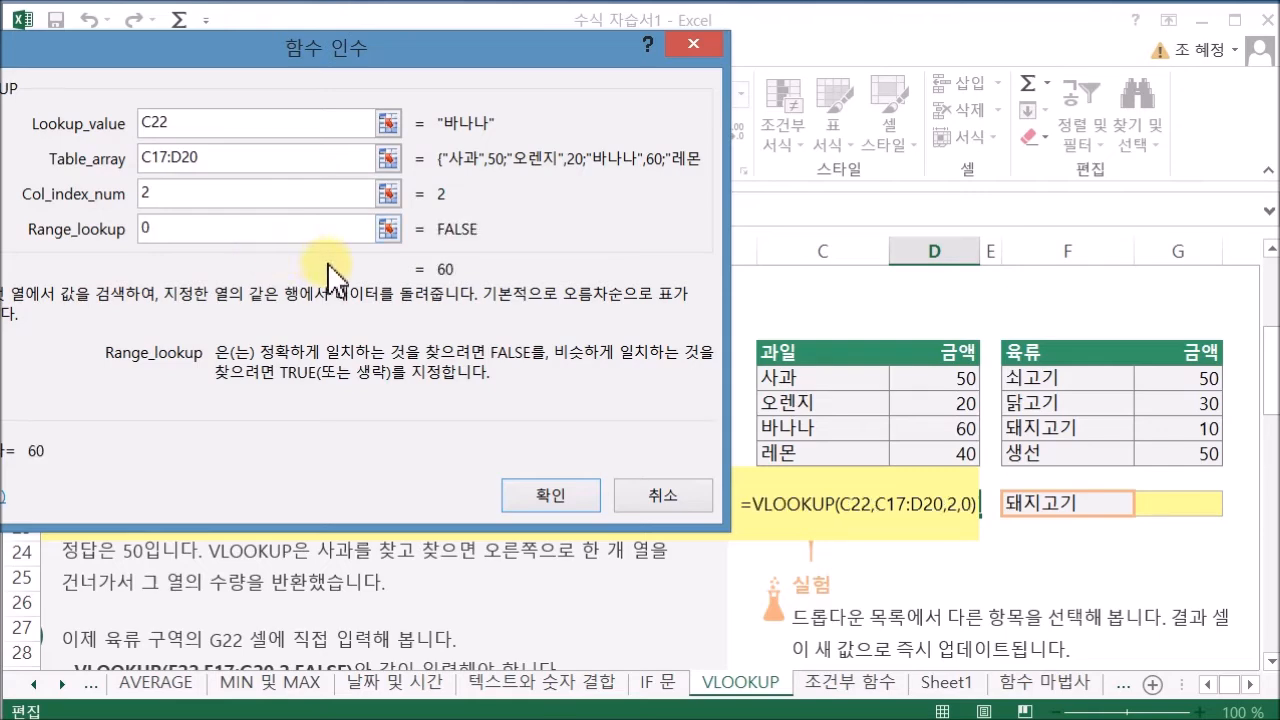
left_click(546, 494)
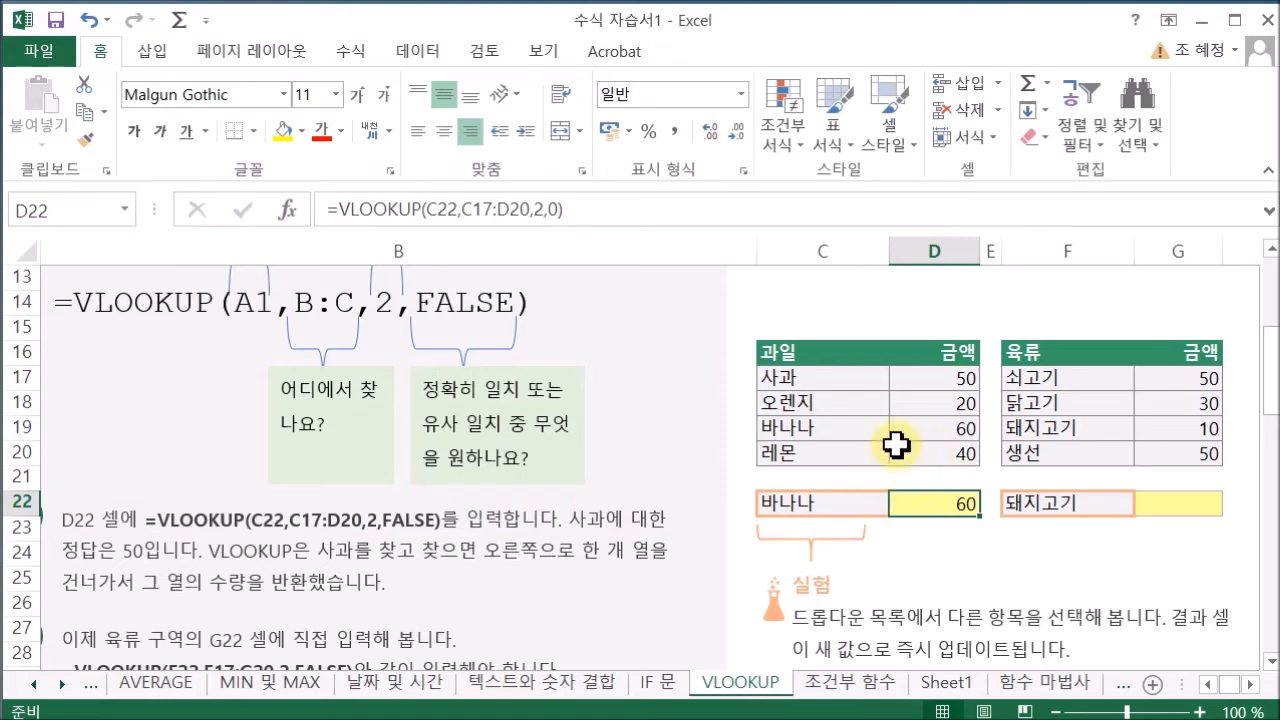
Step: Test the fruit lookup by changing C22 to 오렌지 and finally to 사과
left_click(852, 510)
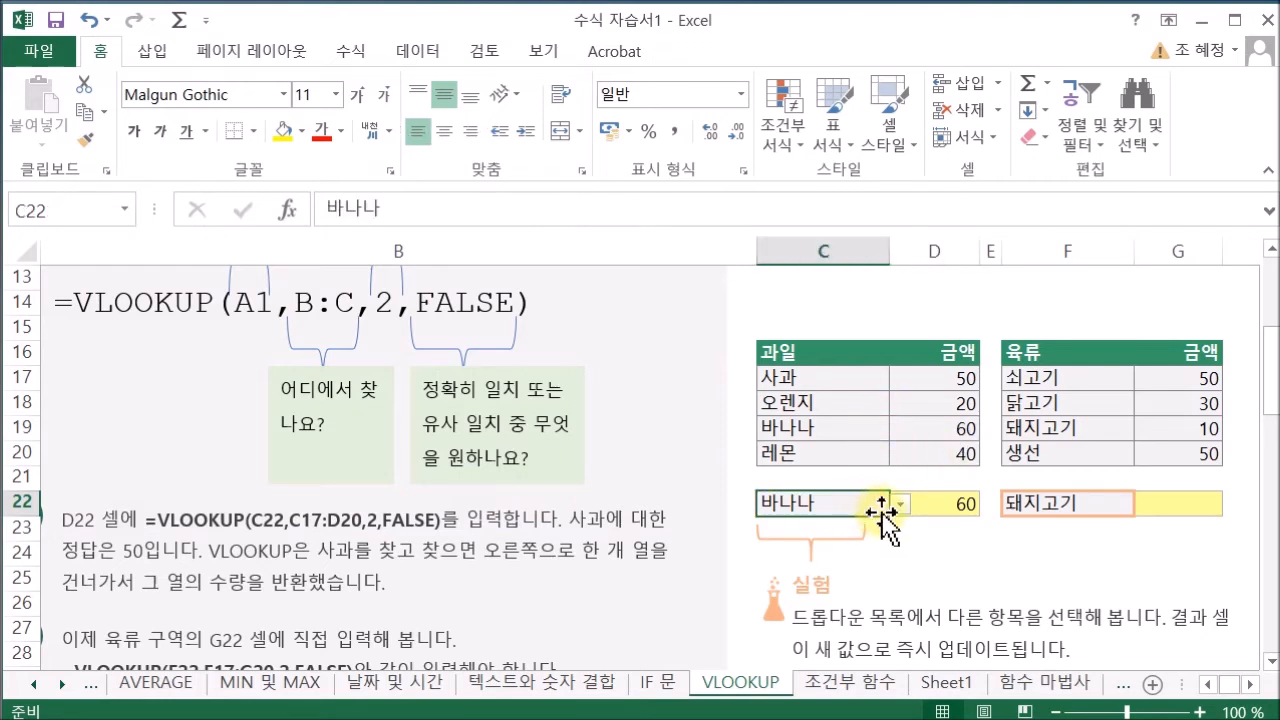
left_click(906, 504)
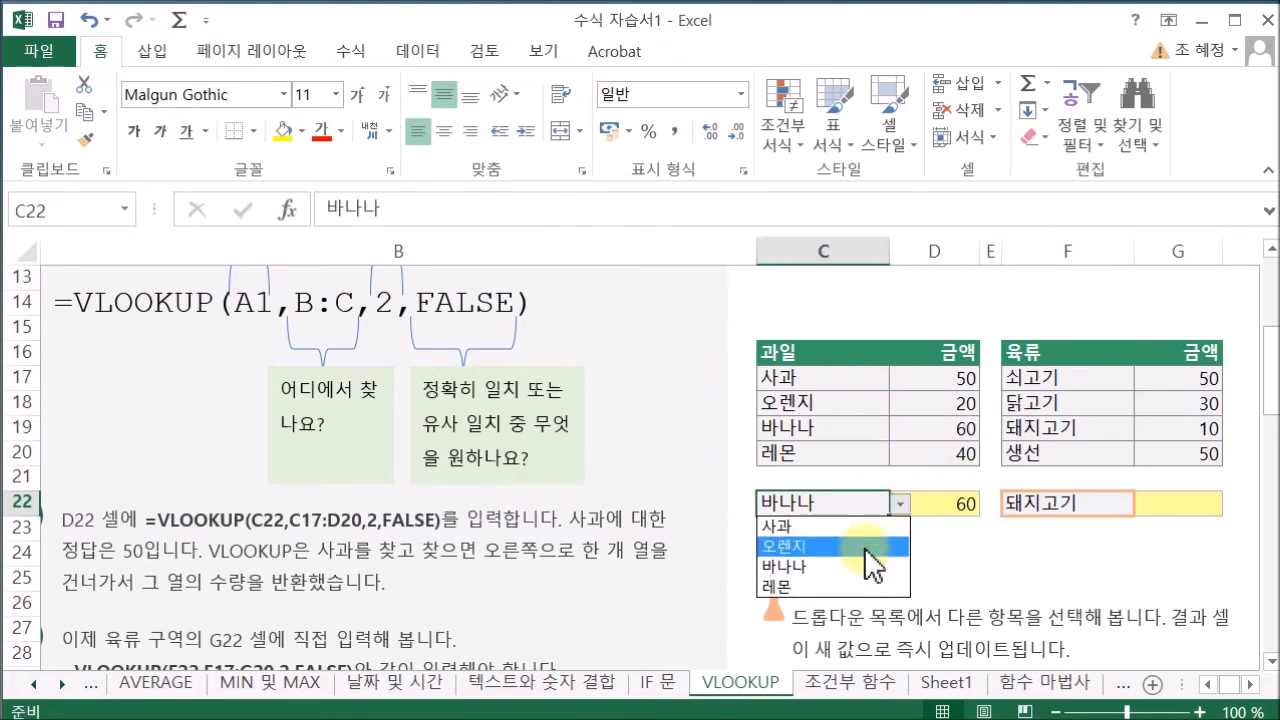
left_click(864, 547)
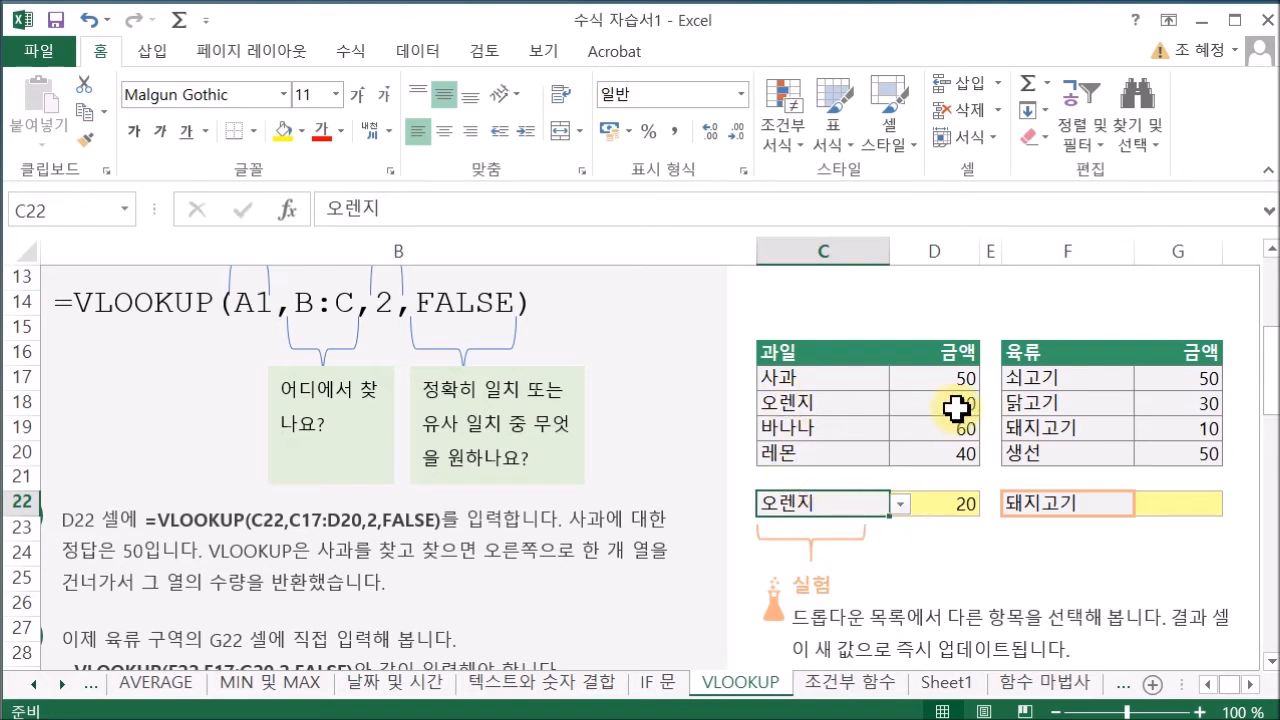
left_click(898, 510)
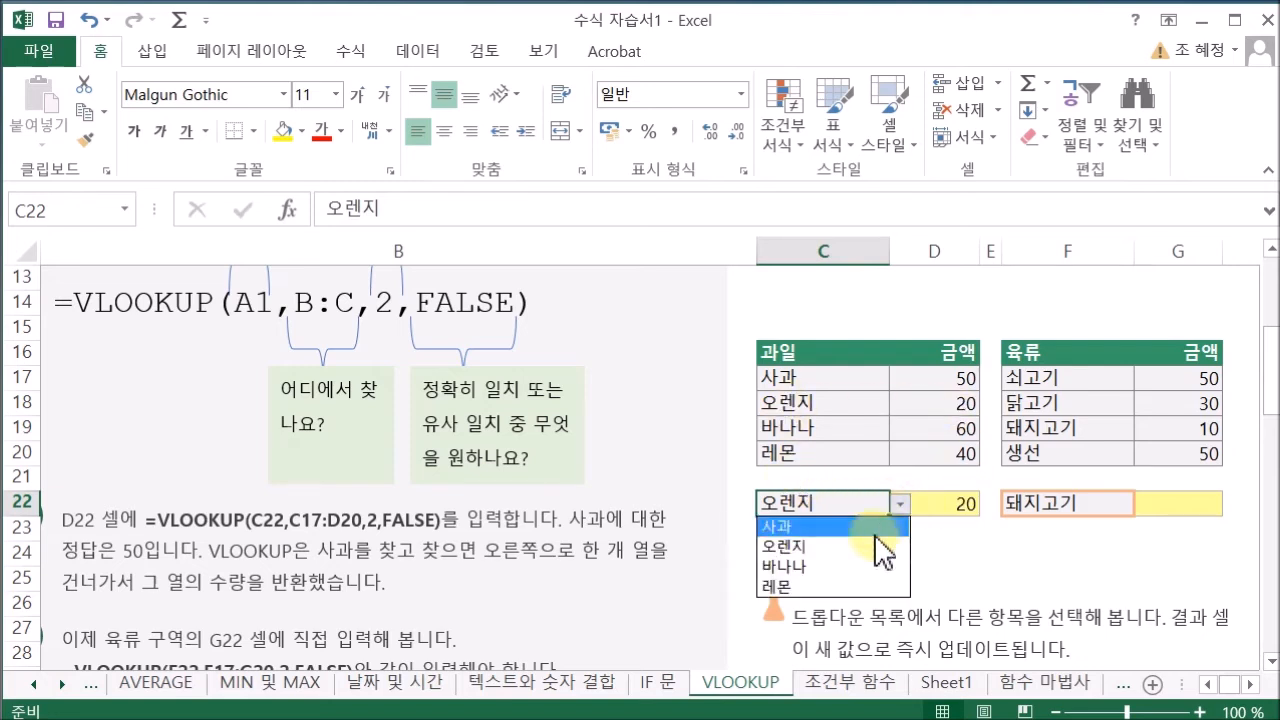
left_click(837, 527)
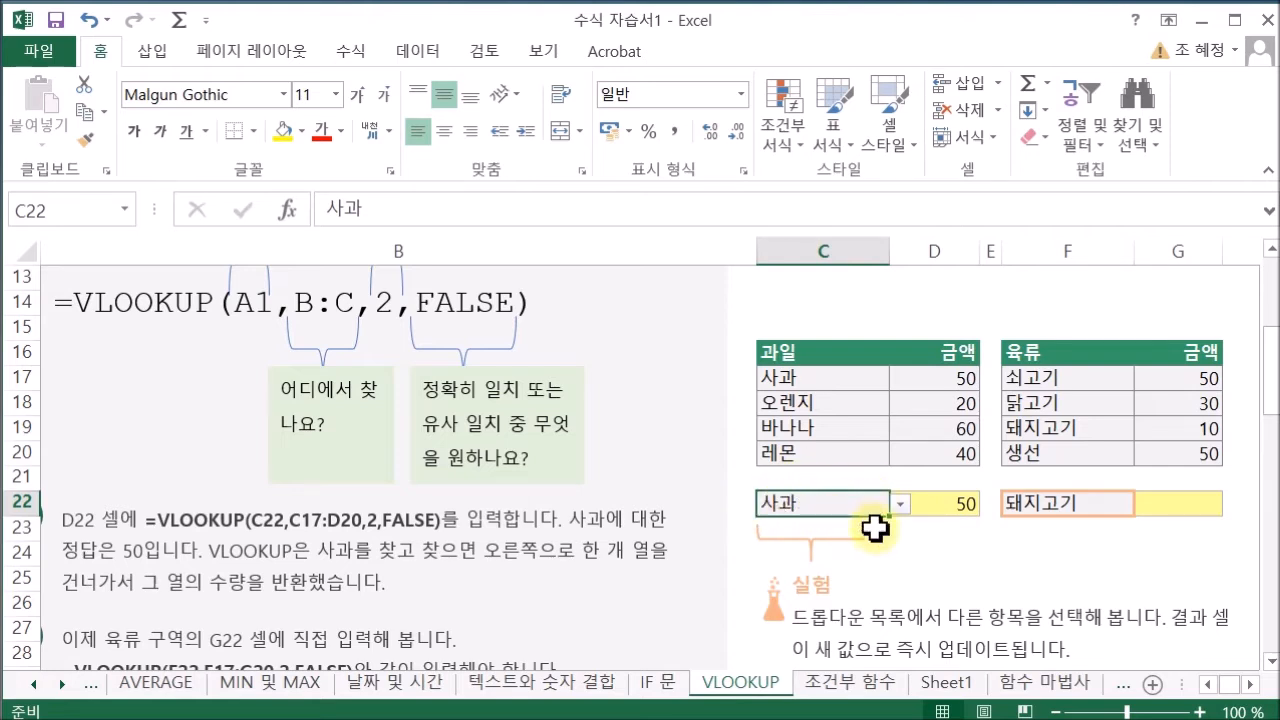
Step: Add a list data validation to cell F24 with =$F$17:$F$20 as its source
left_click(1032, 549)
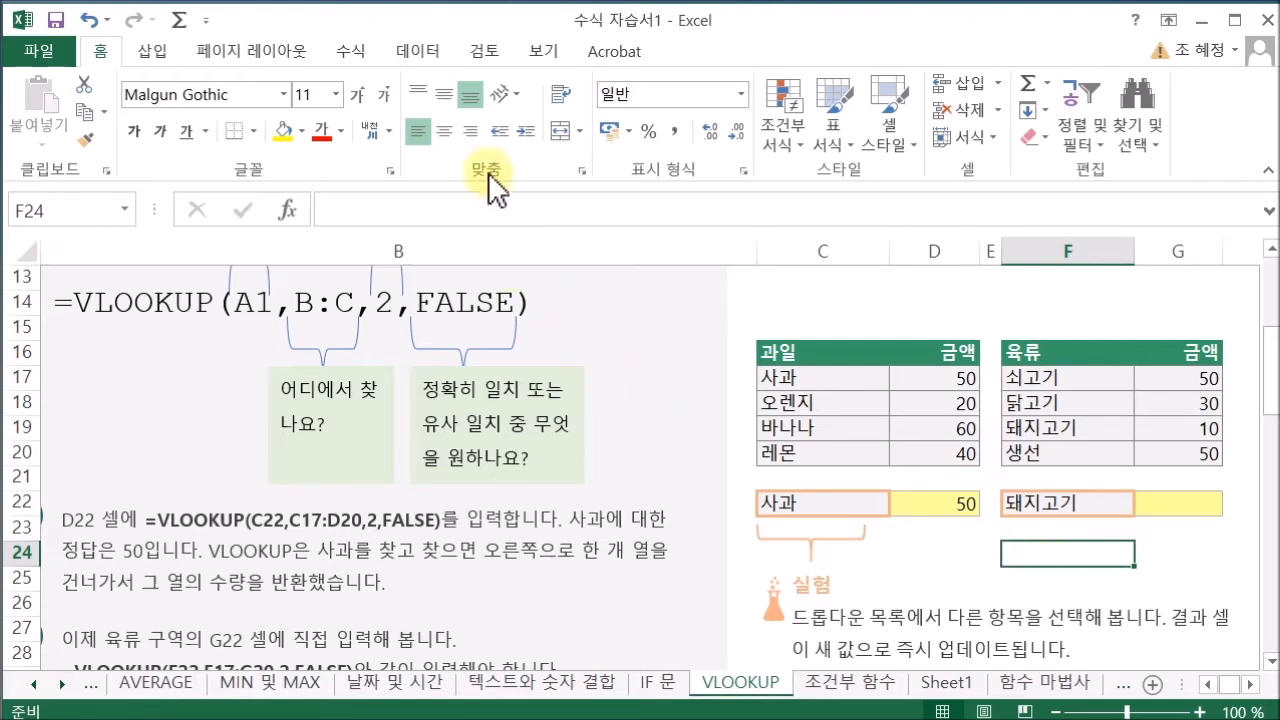
left_click(418, 55)
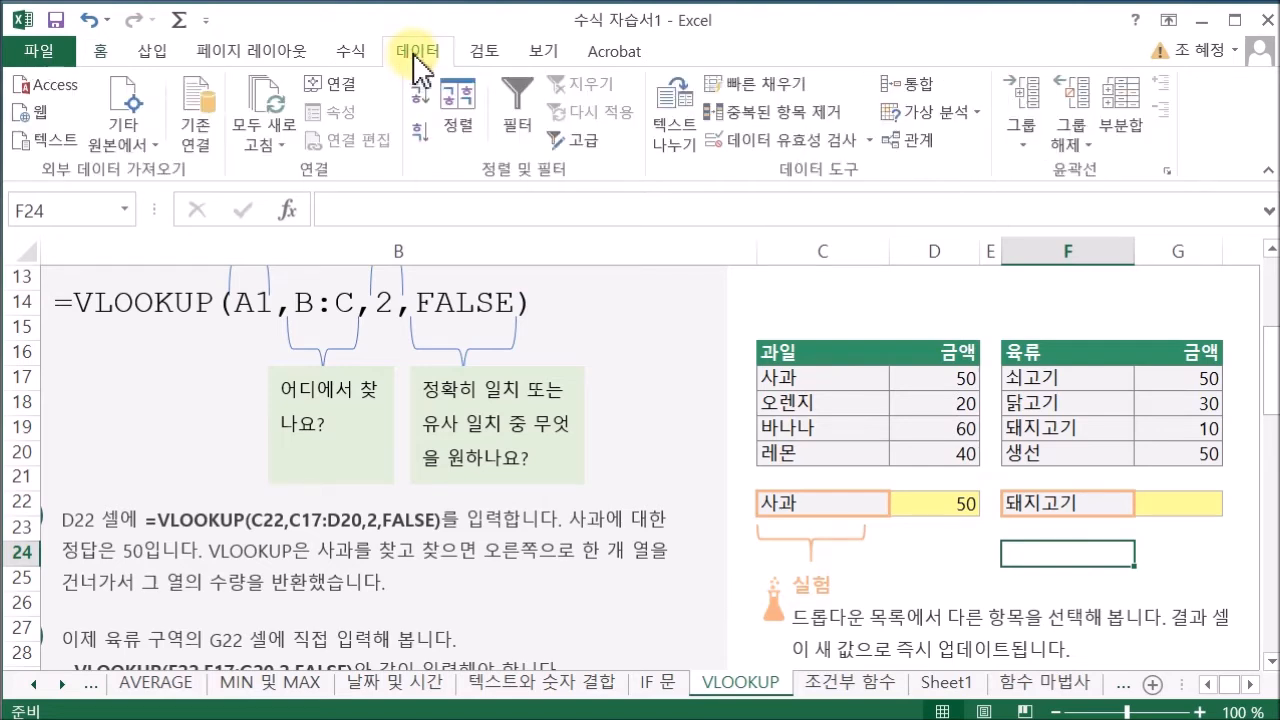
left_click(869, 142)
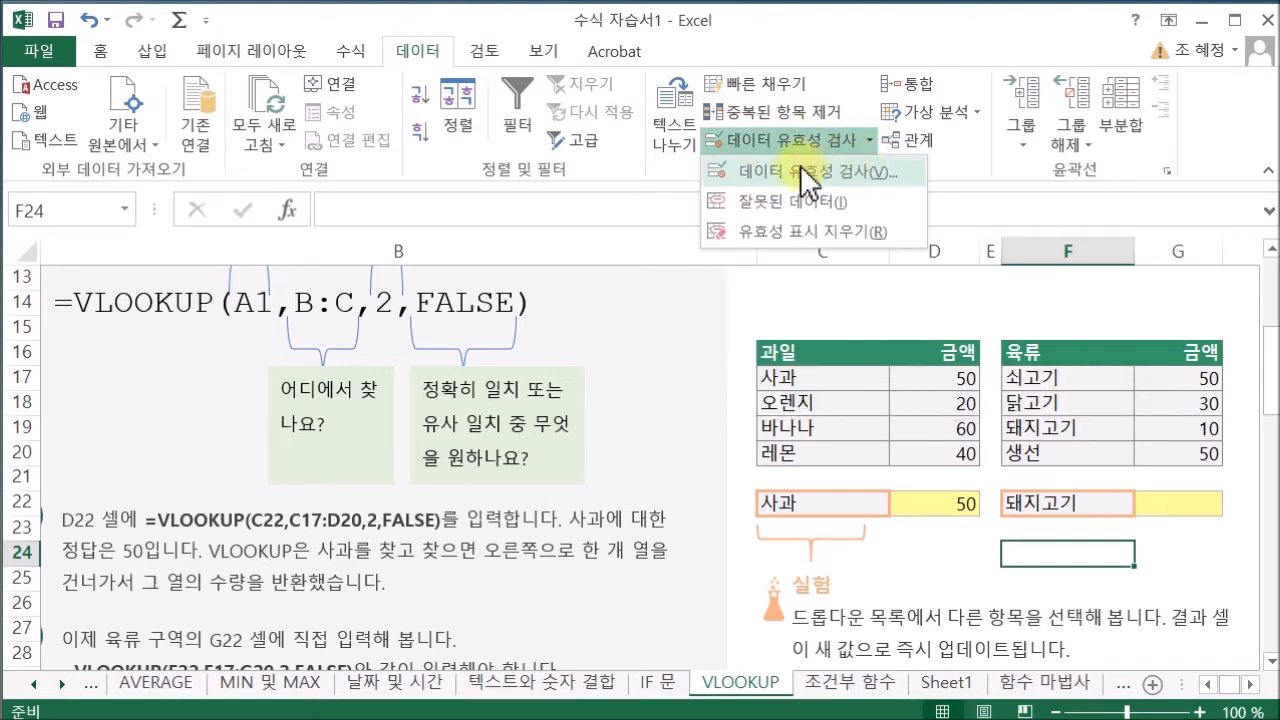
left_click(780, 173)
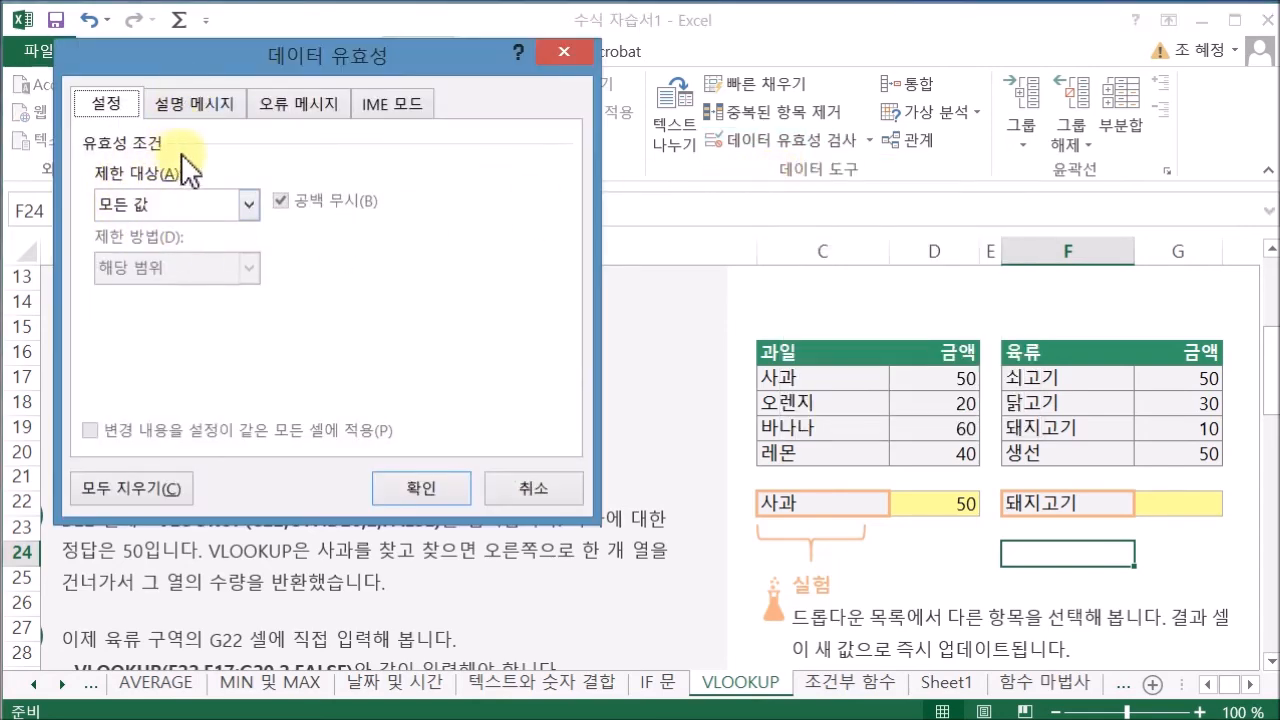
left_click(249, 203)
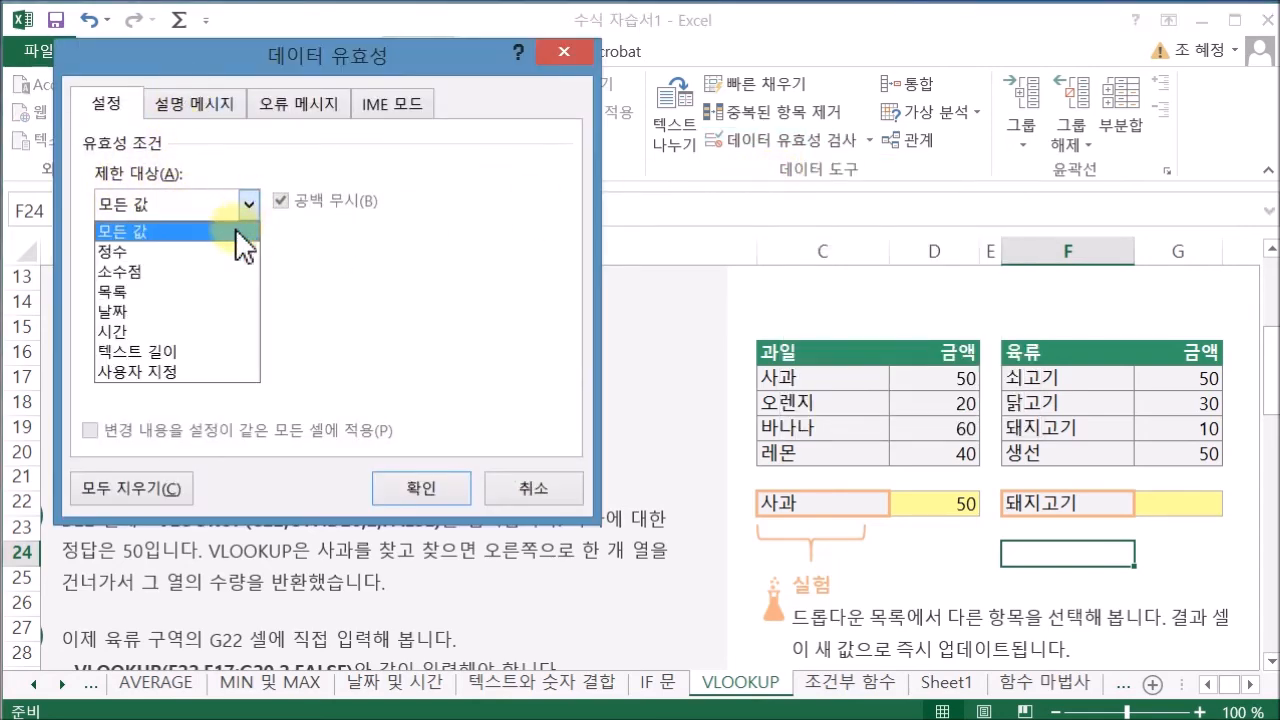
left_click(199, 292)
left_click(173, 333)
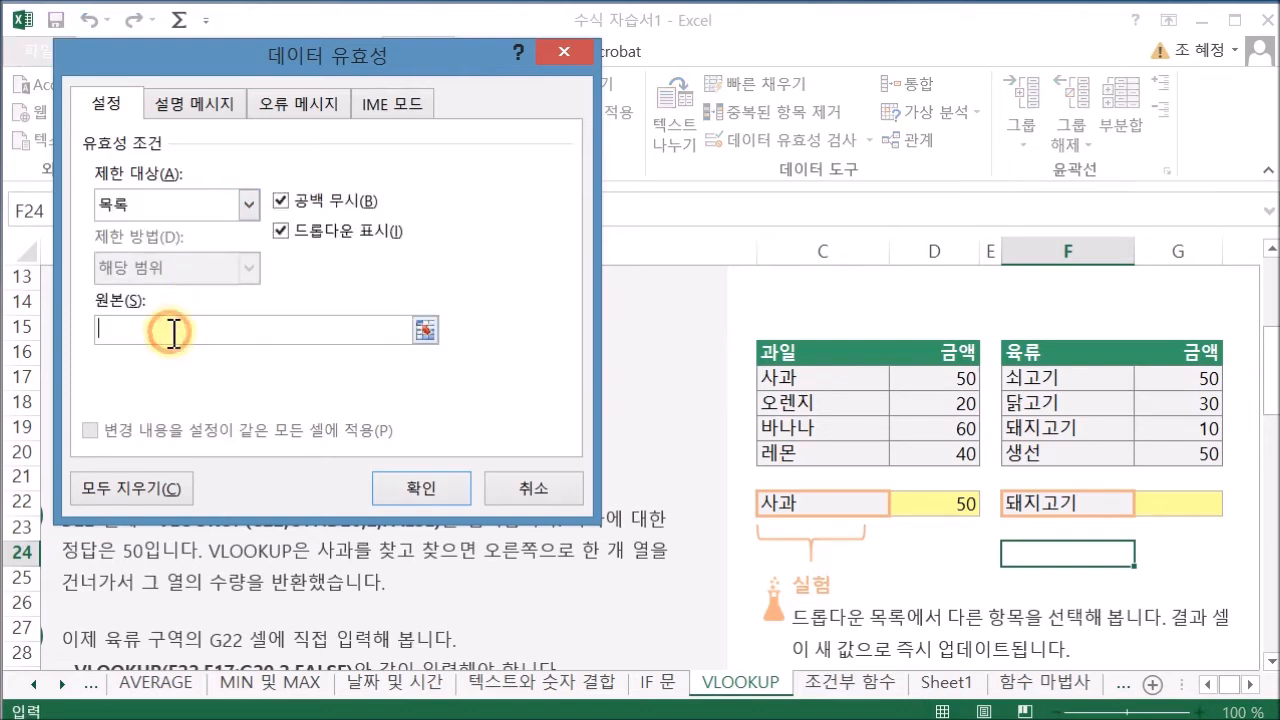
left_click_drag(1076, 378, 1063, 443)
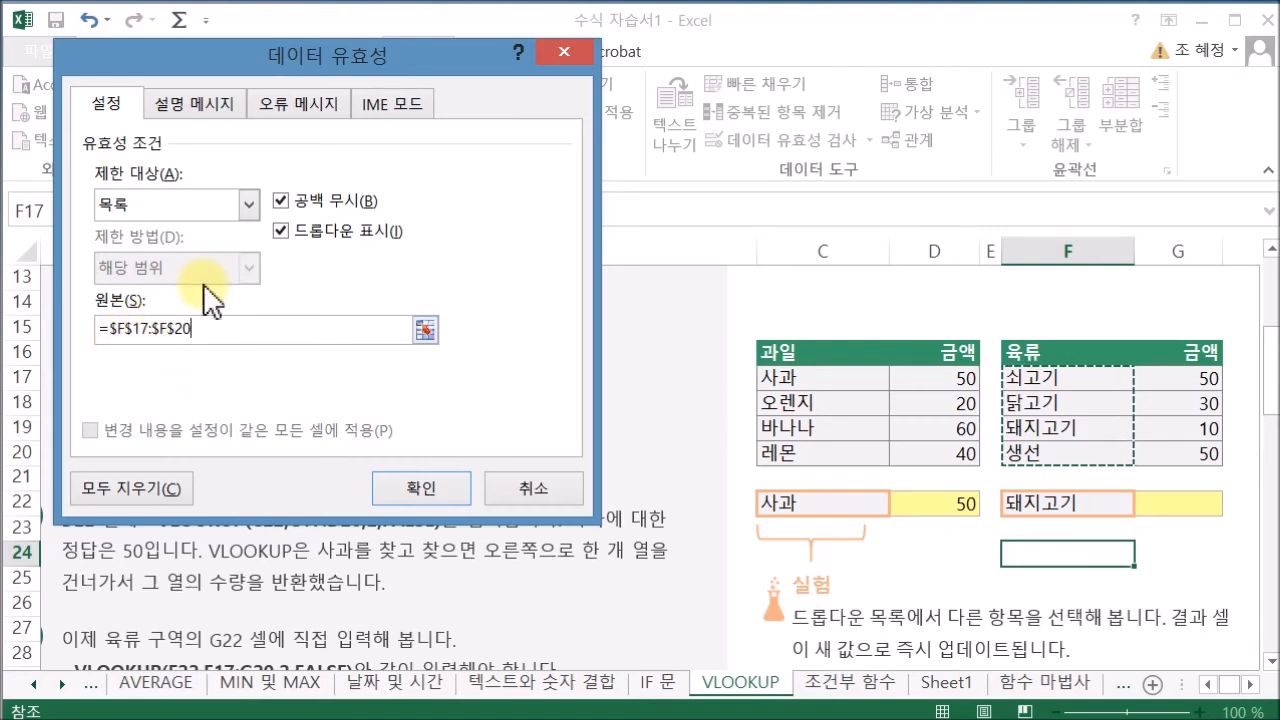
left_click(447, 489)
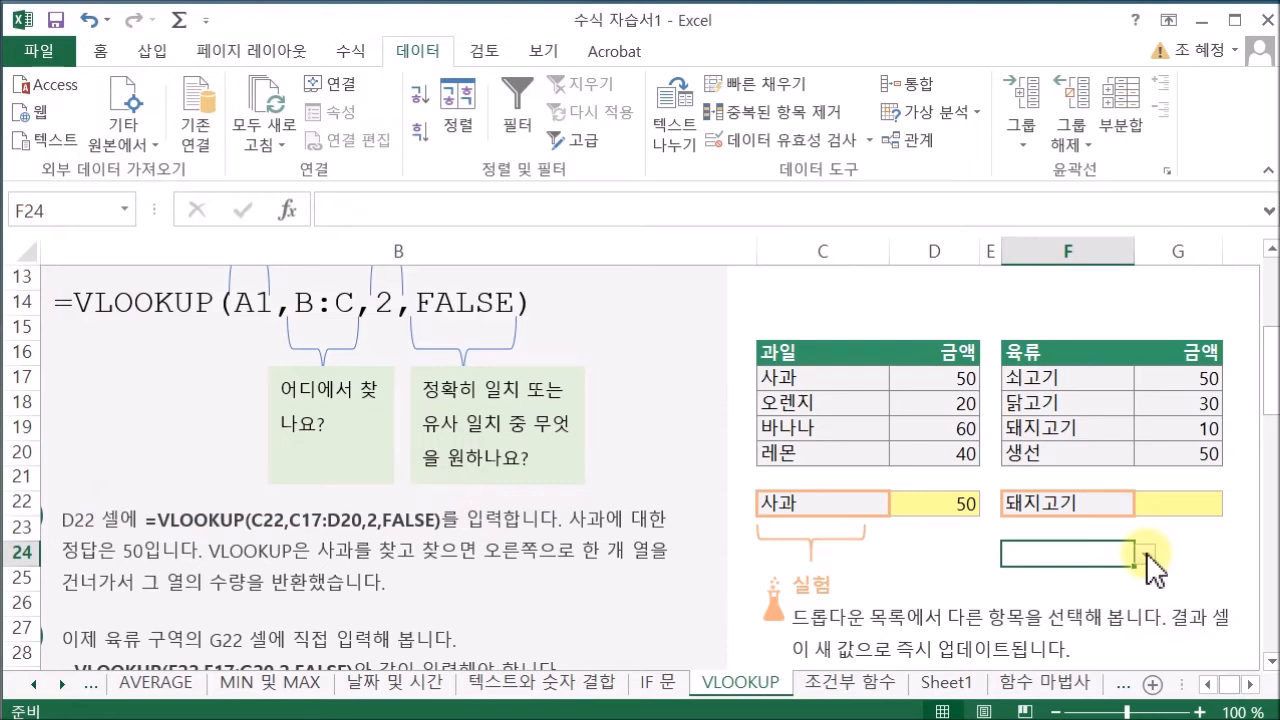
Step: Test the drop-down list in F24 by choosing 닭고기 and finally 생선
left_click(1146, 552)
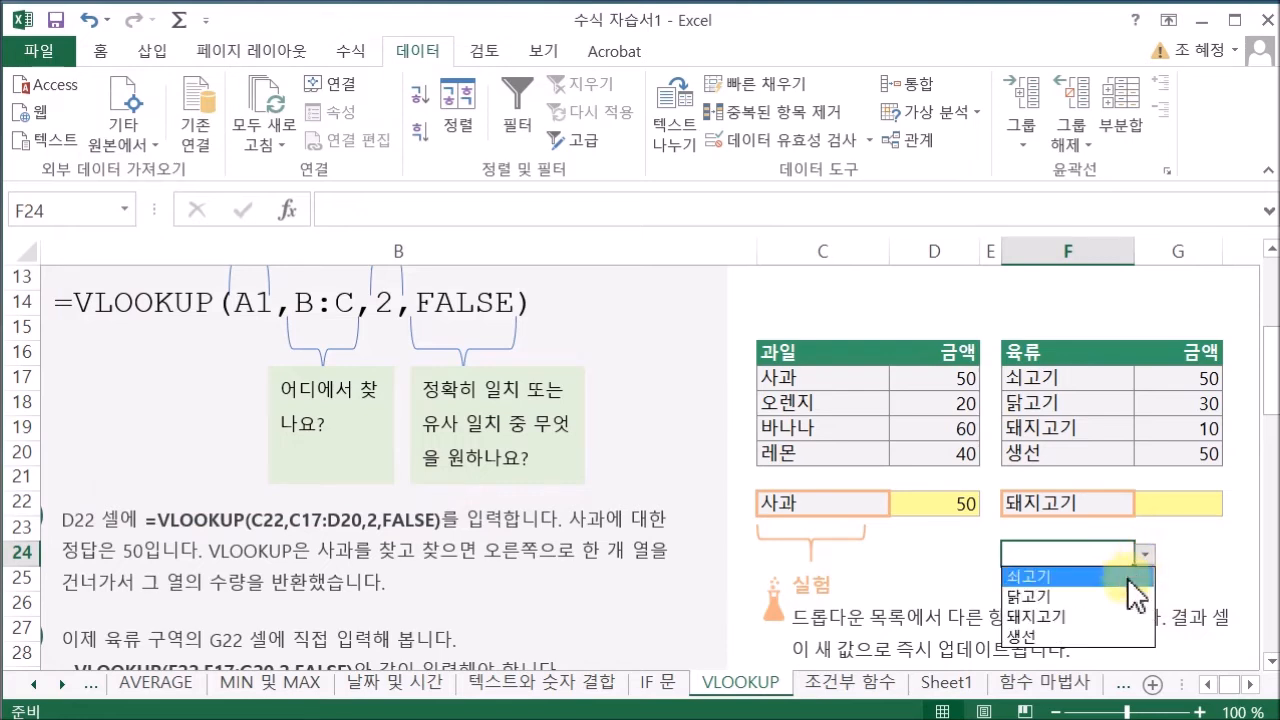
left_click(1111, 597)
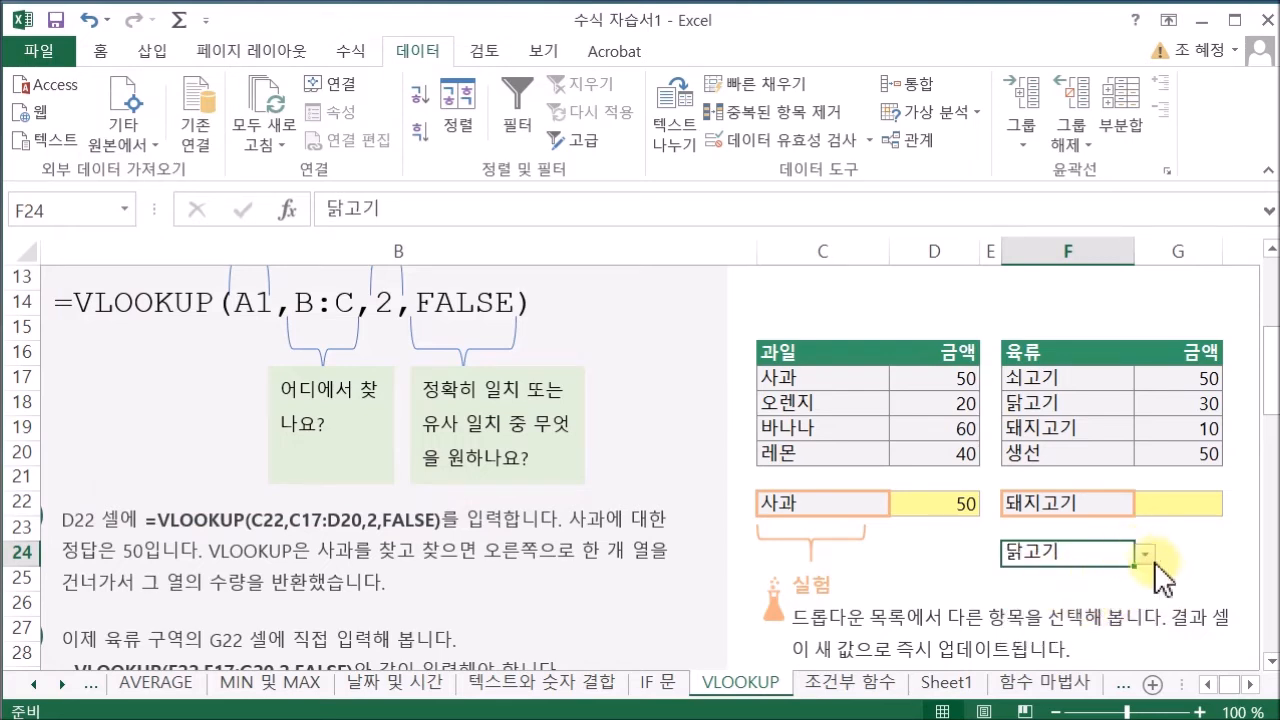
left_click(1146, 553)
left_click(1111, 640)
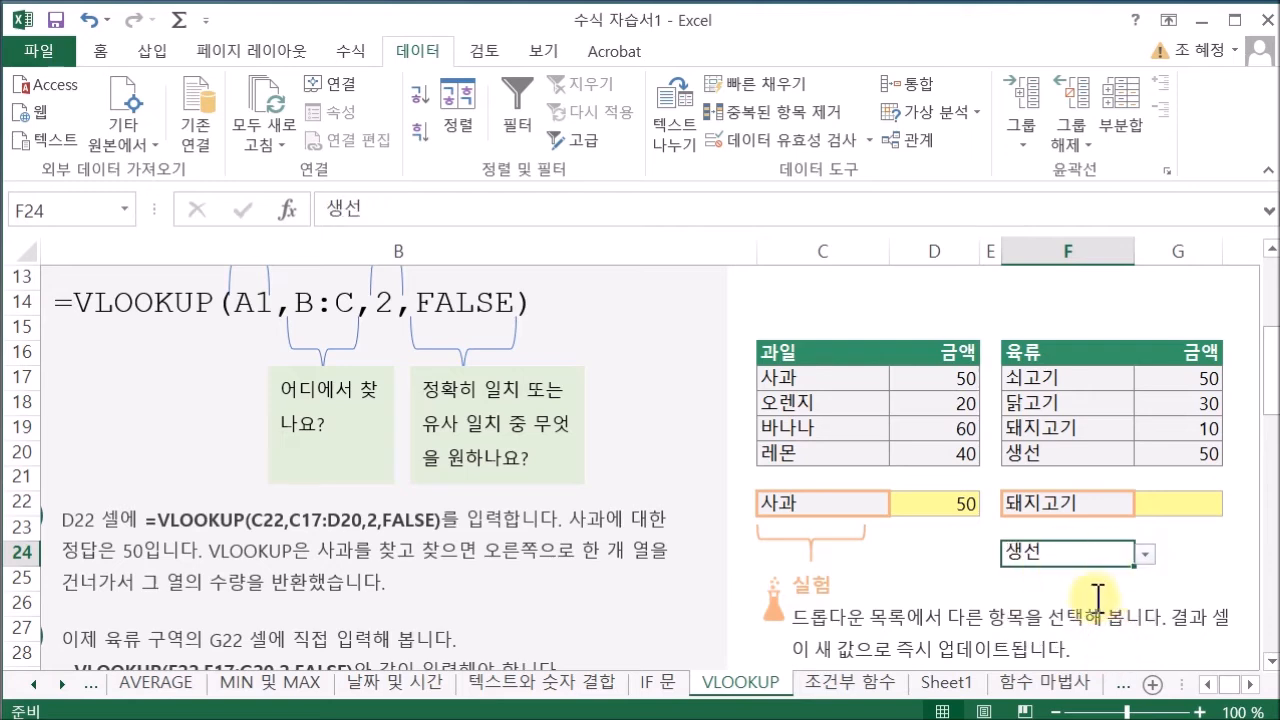
Step: Start a VLOOKUP formula directly in cell G22 with F22 as the lookup value
left_click(1180, 502)
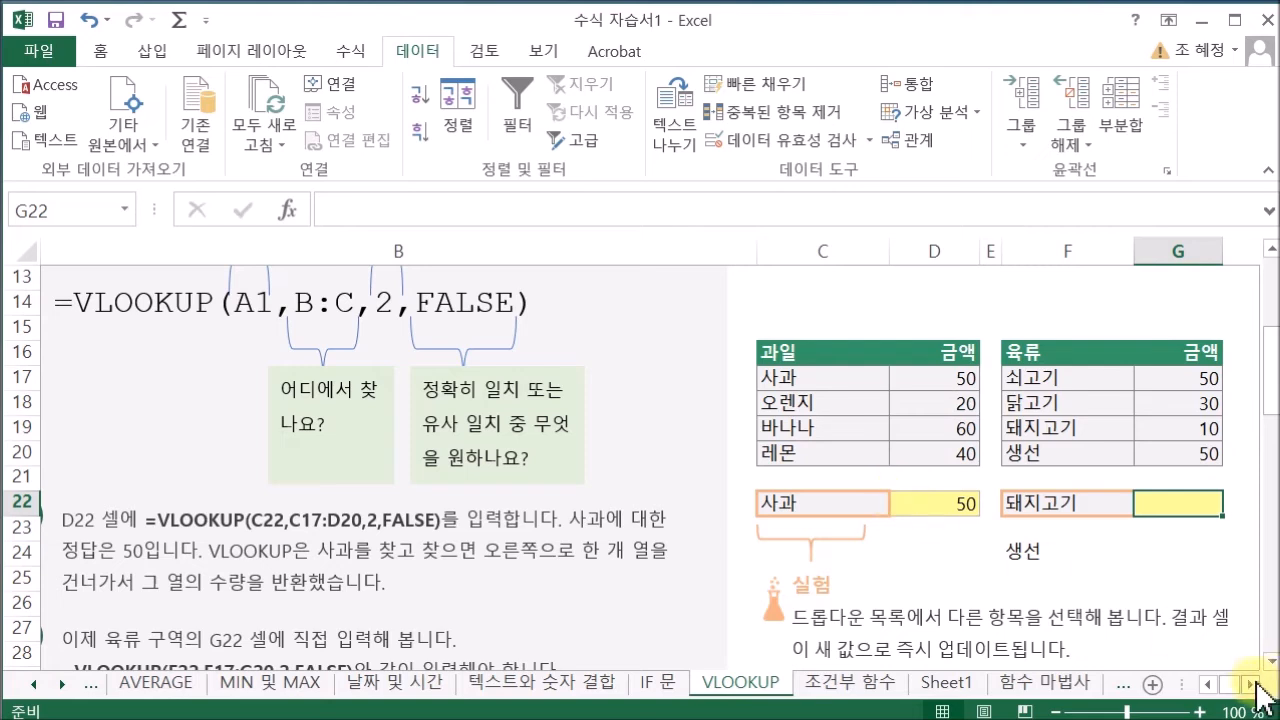
left_click(1254, 686)
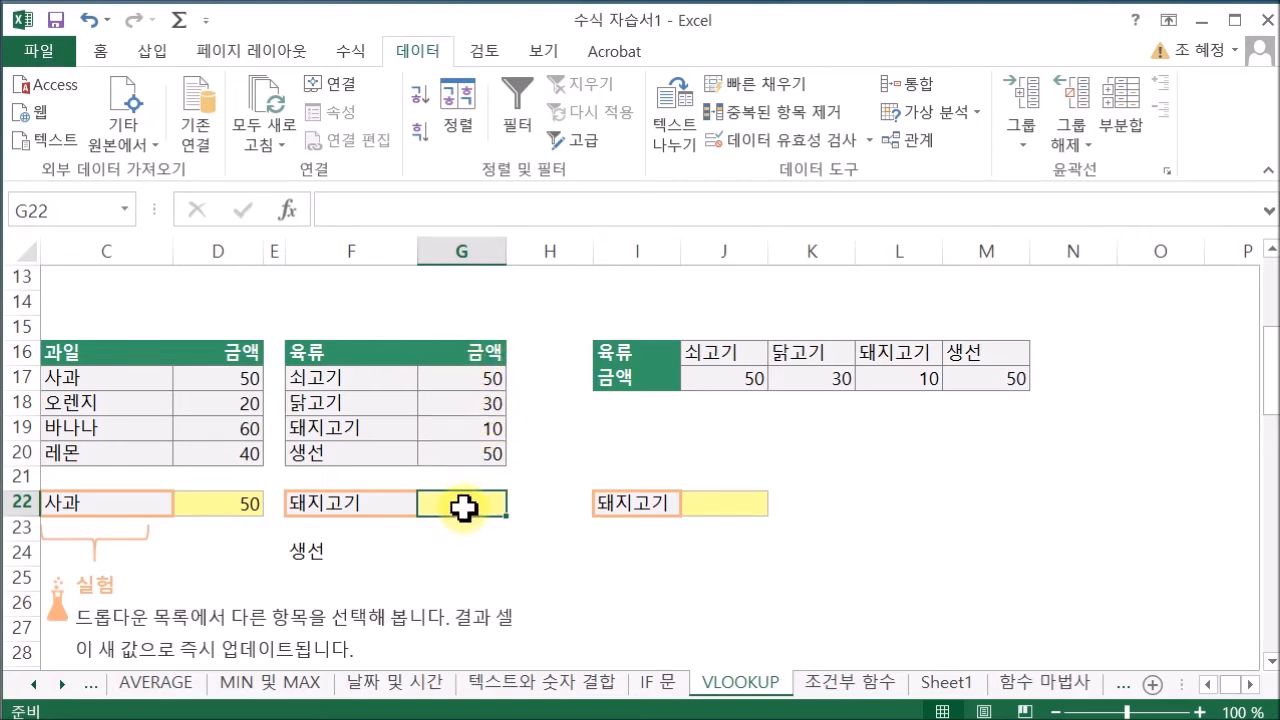
type("=")
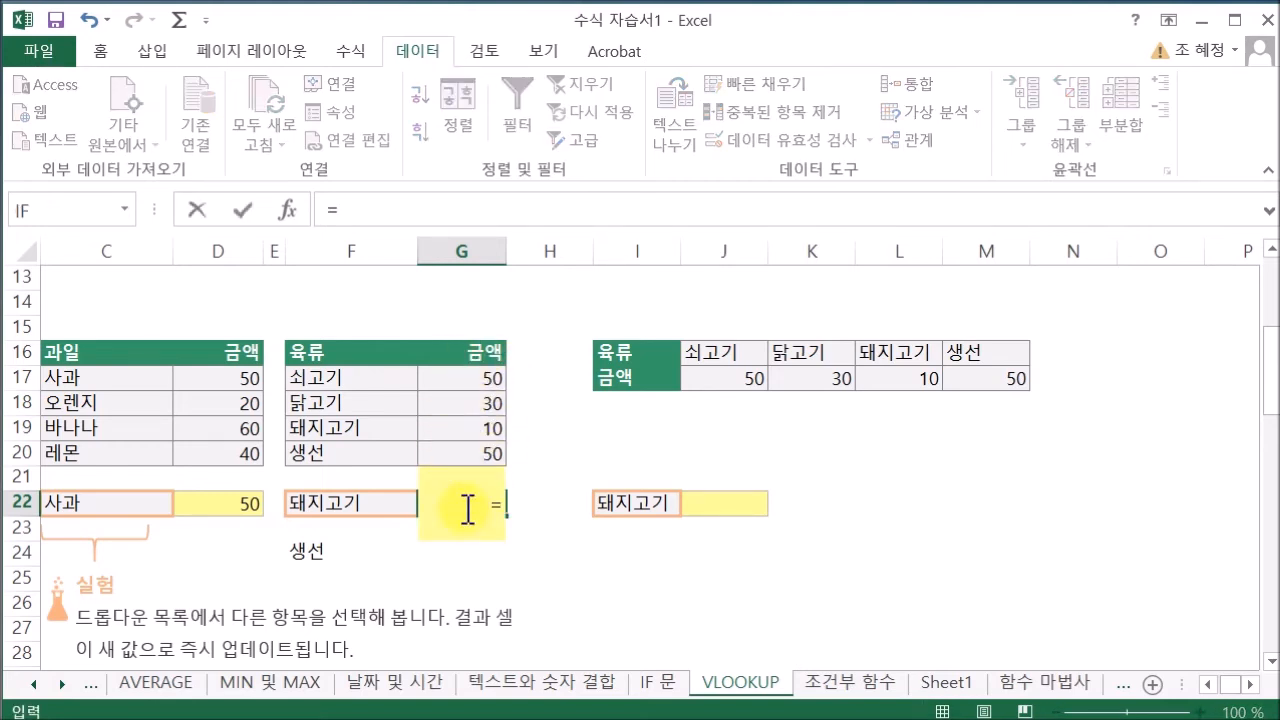
type("VL")
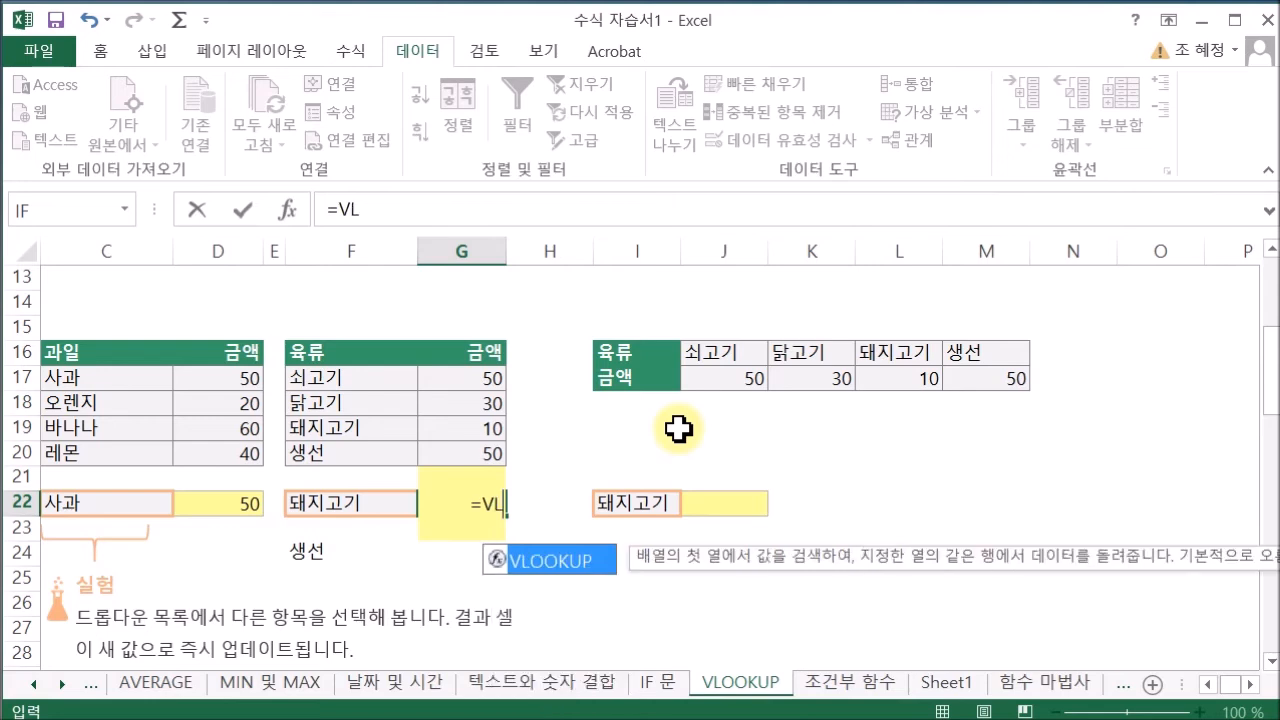
double_click(559, 556)
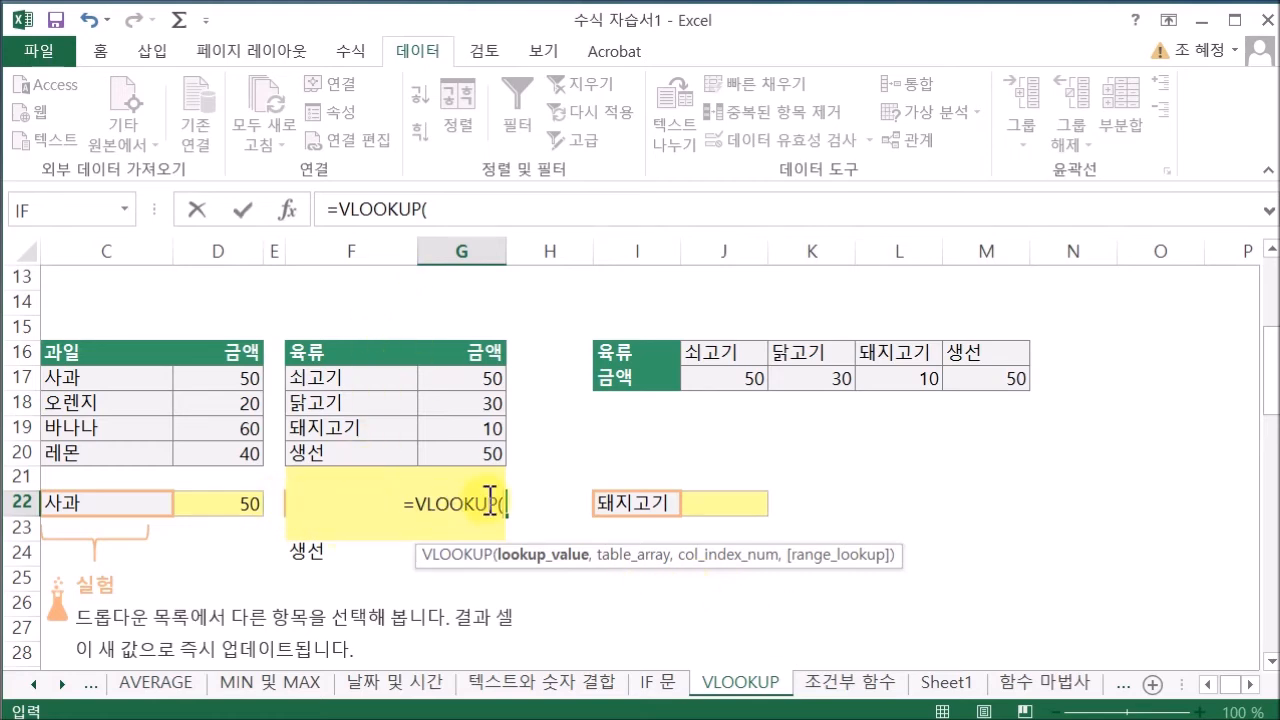
type("F22")
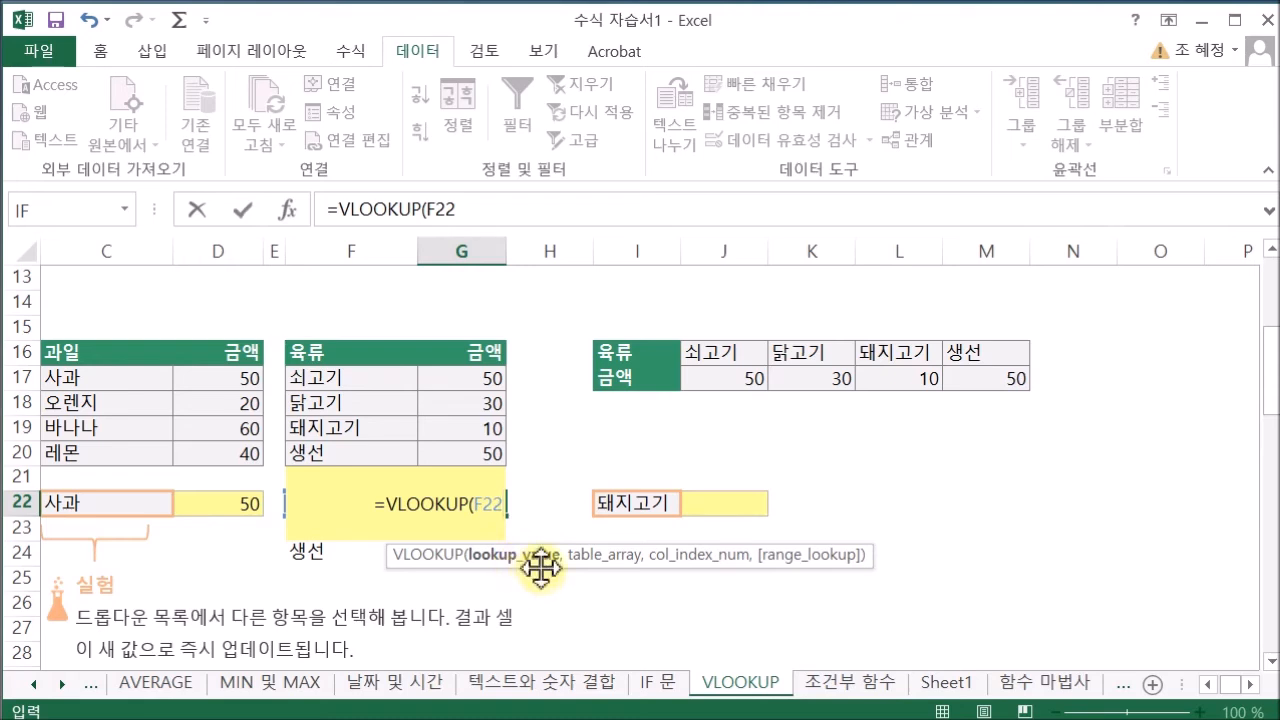
type(",")
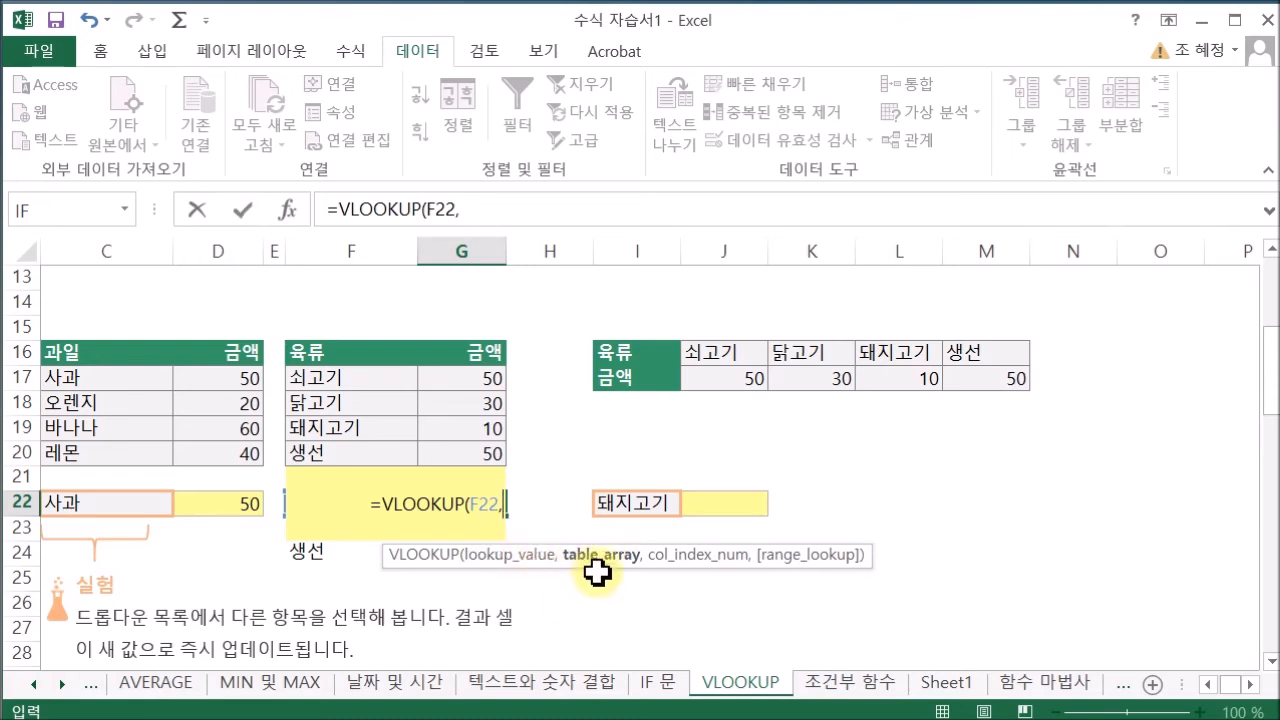
Step: Complete the VLOOKUP in G22 with table array F17:G20, column index 2 and exact match FALSE
left_click_drag(342, 378, 438, 452)
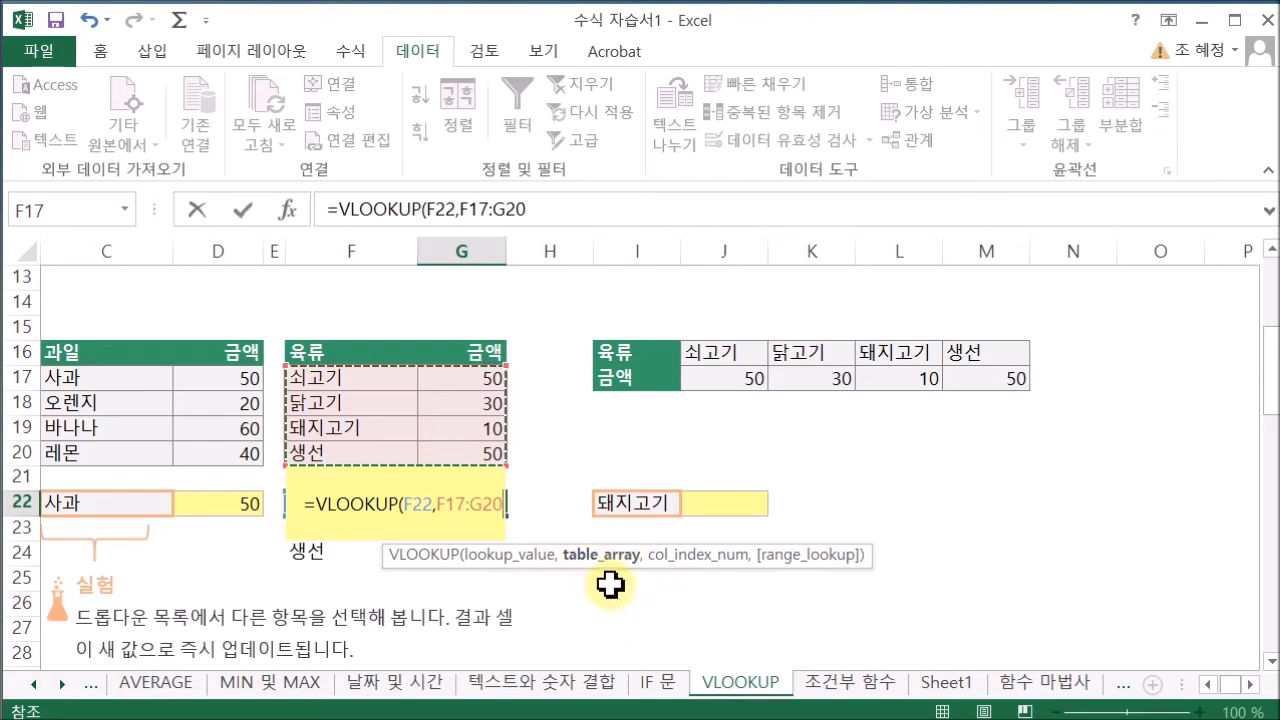
type(",")
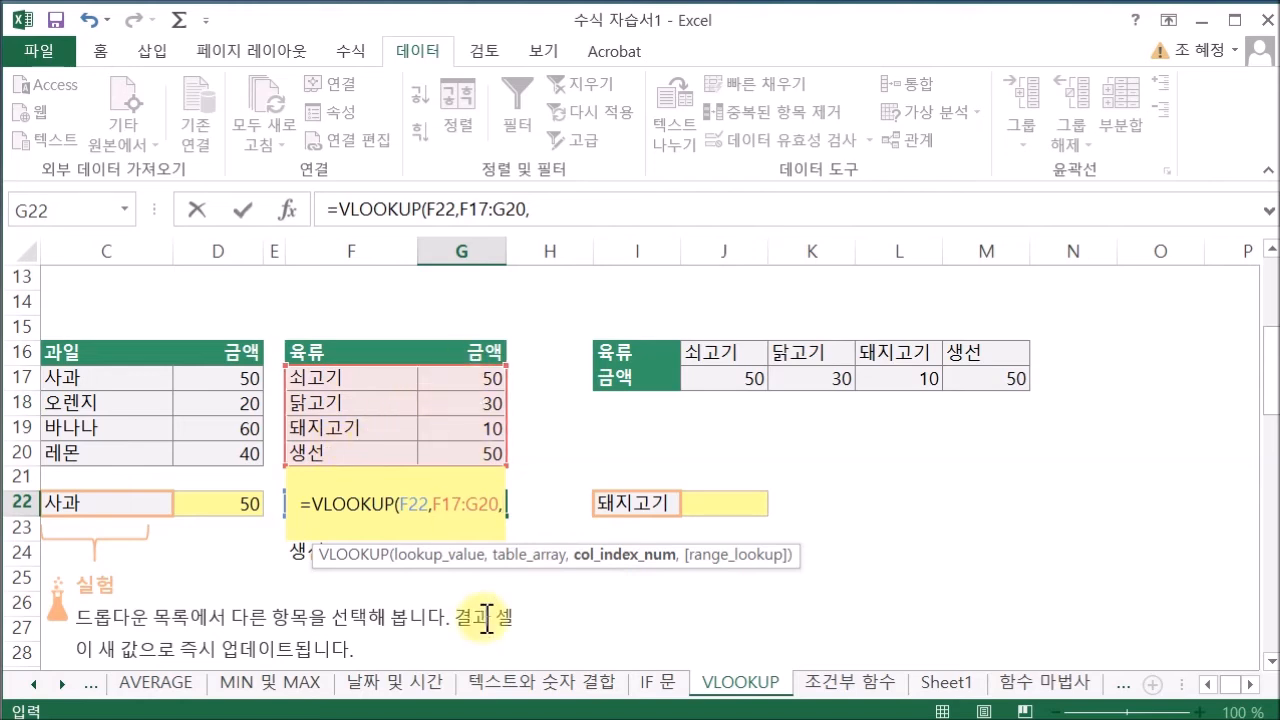
type("2")
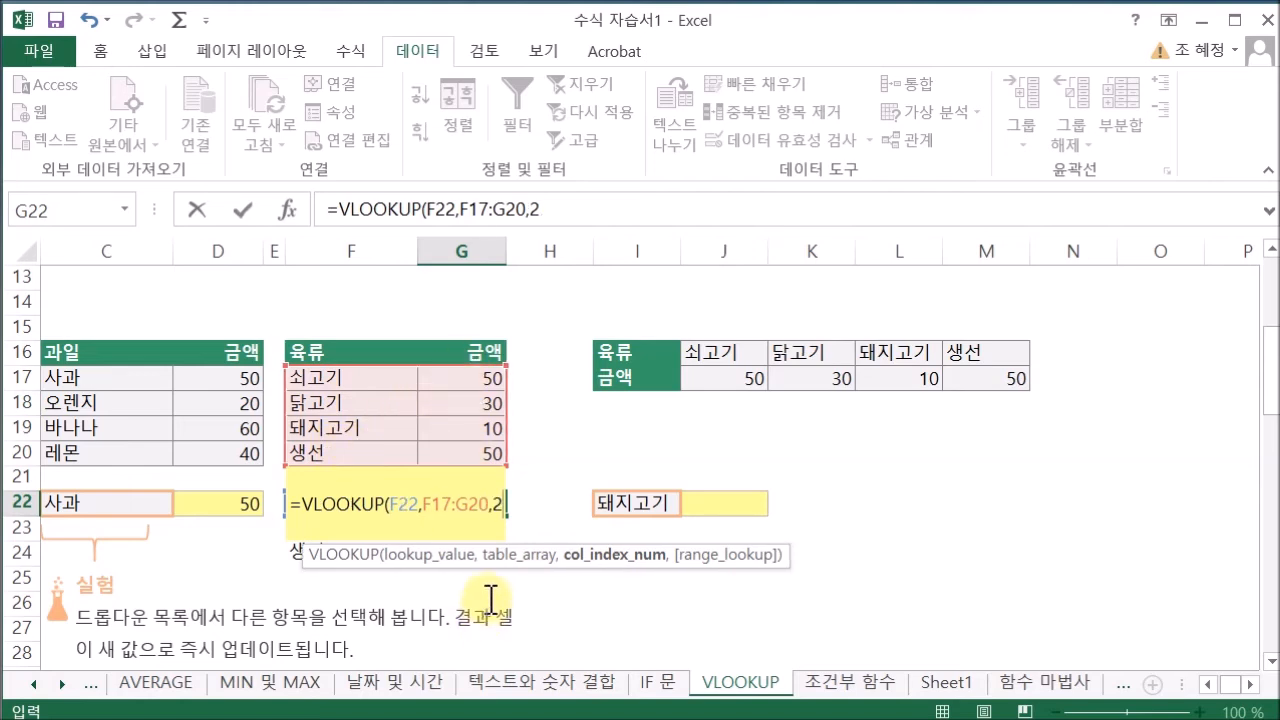
type(",")
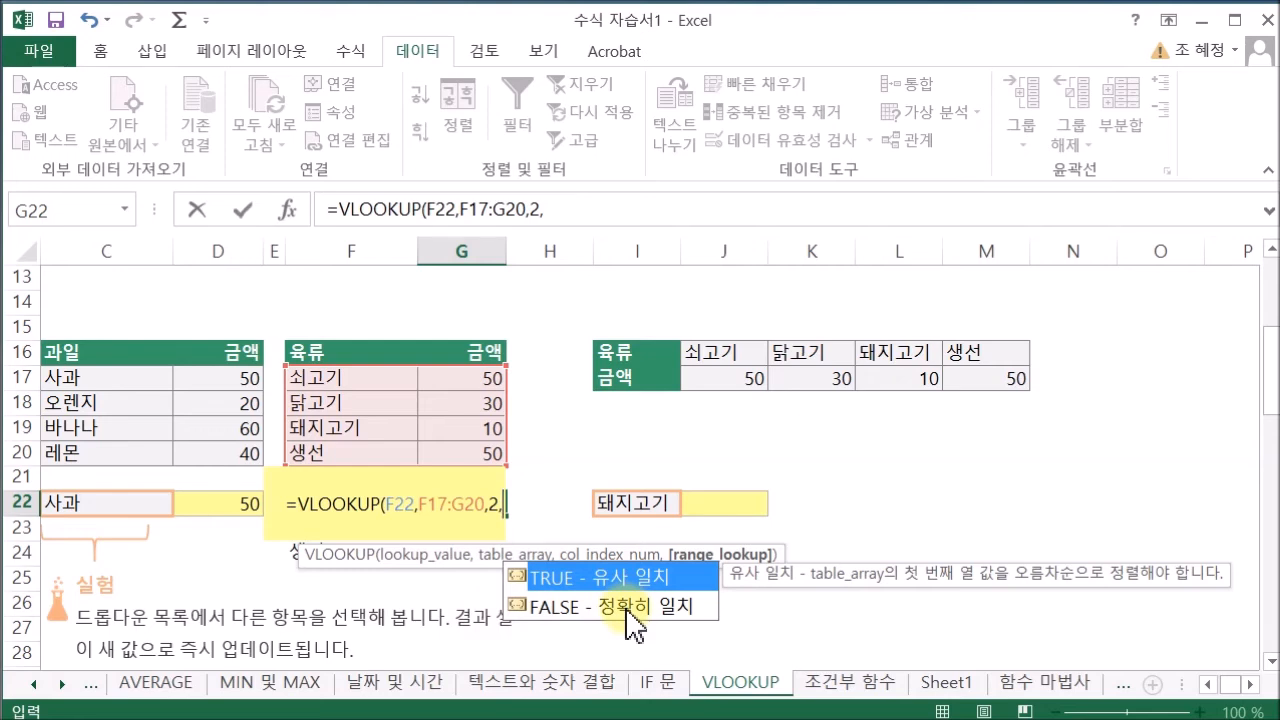
double_click(627, 607)
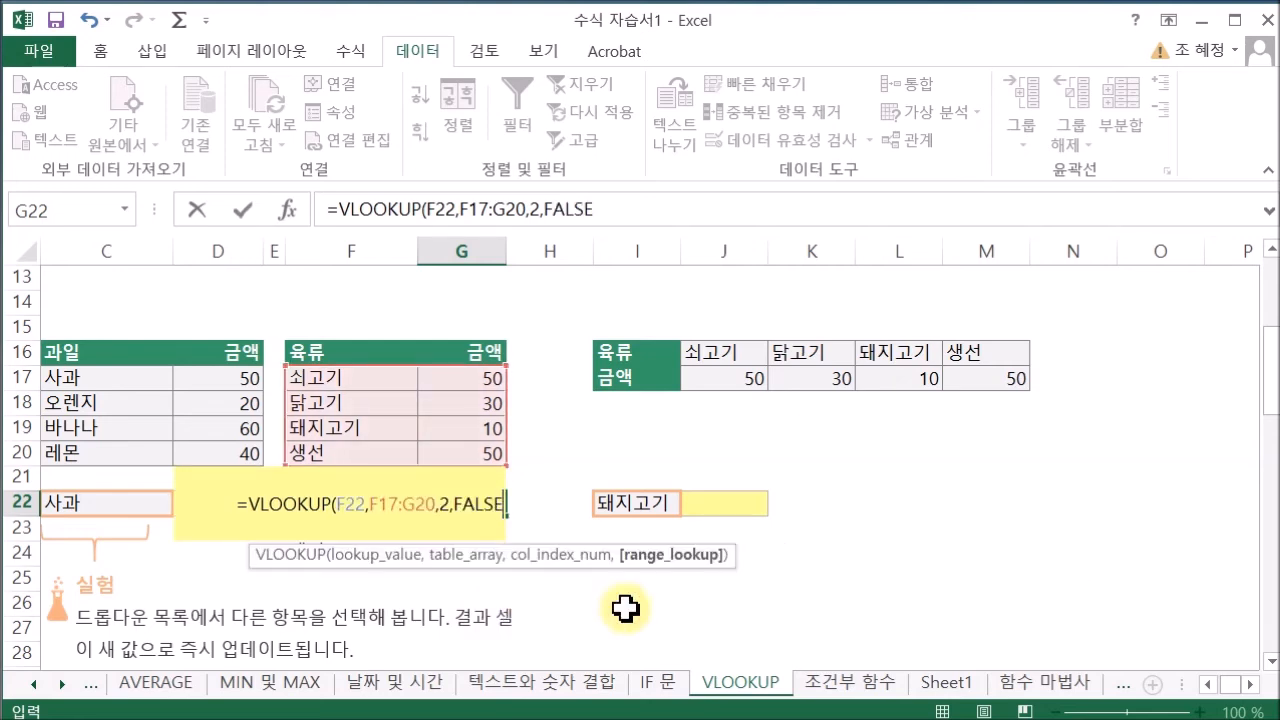
type(")")
key("Return")
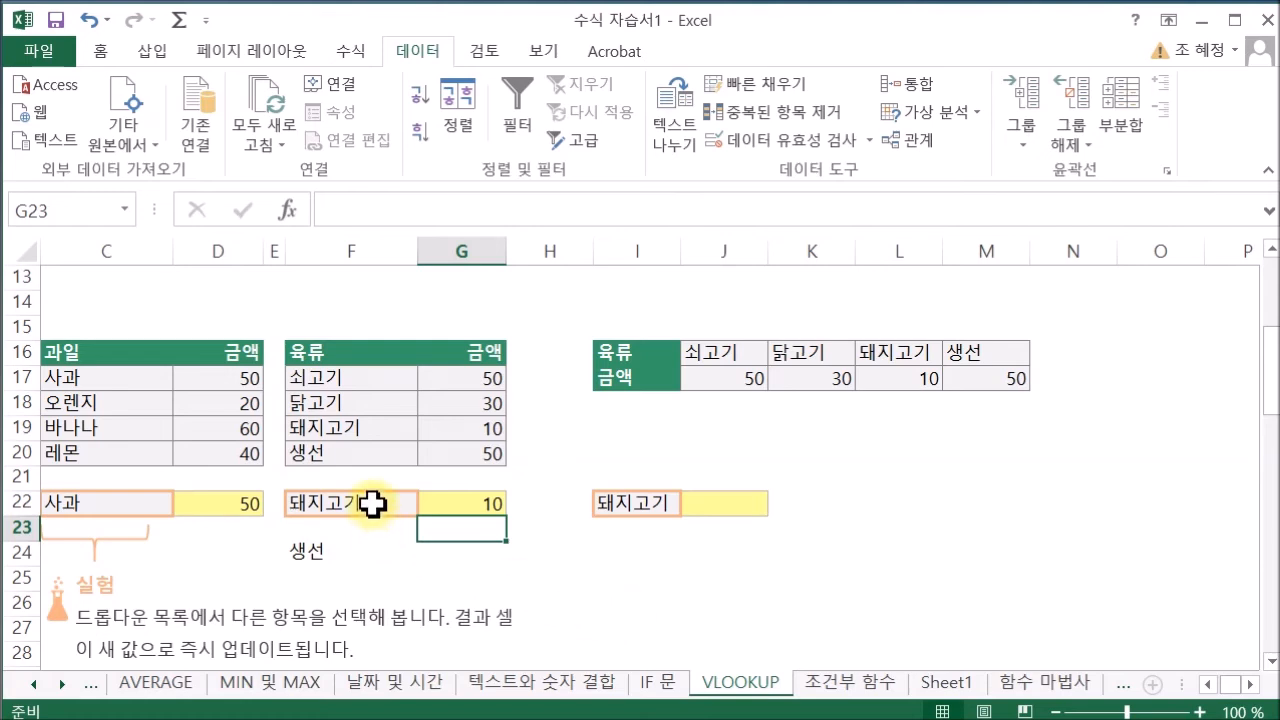
Step: Test the meat lookup by changing F22 to 닭고기 from its drop-down list
left_click(399, 508)
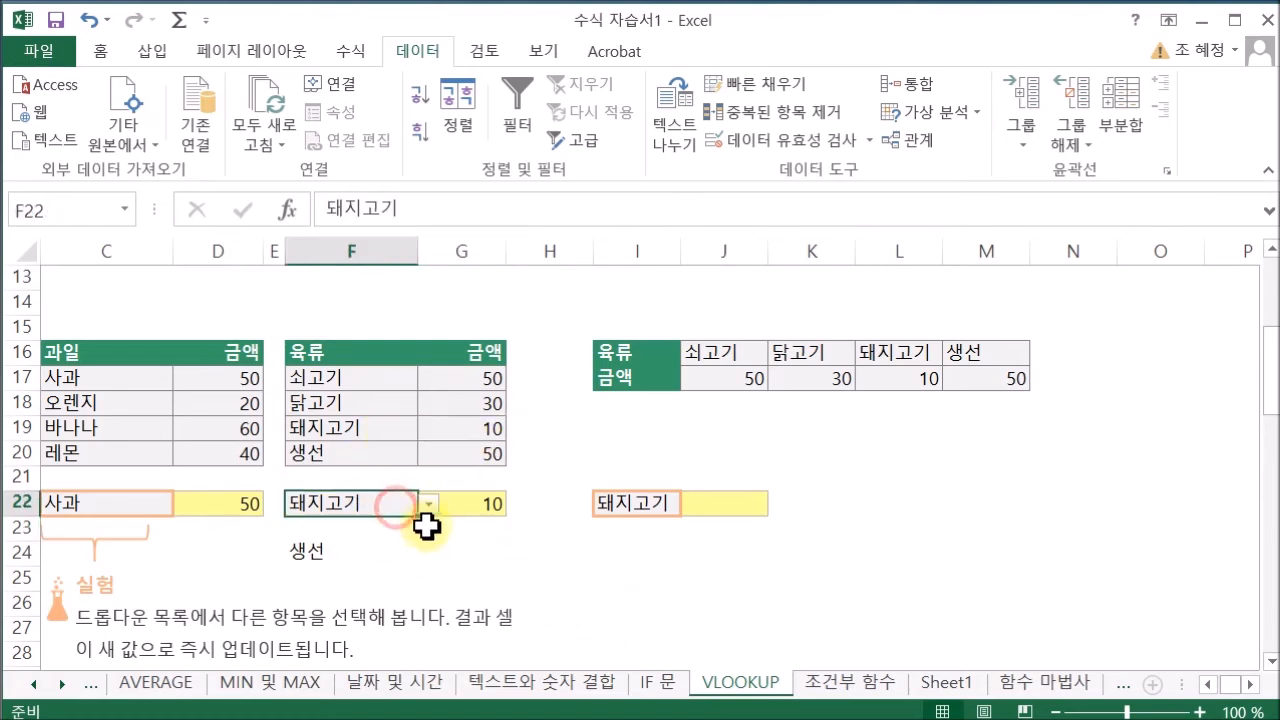
left_click(430, 505)
left_click(387, 548)
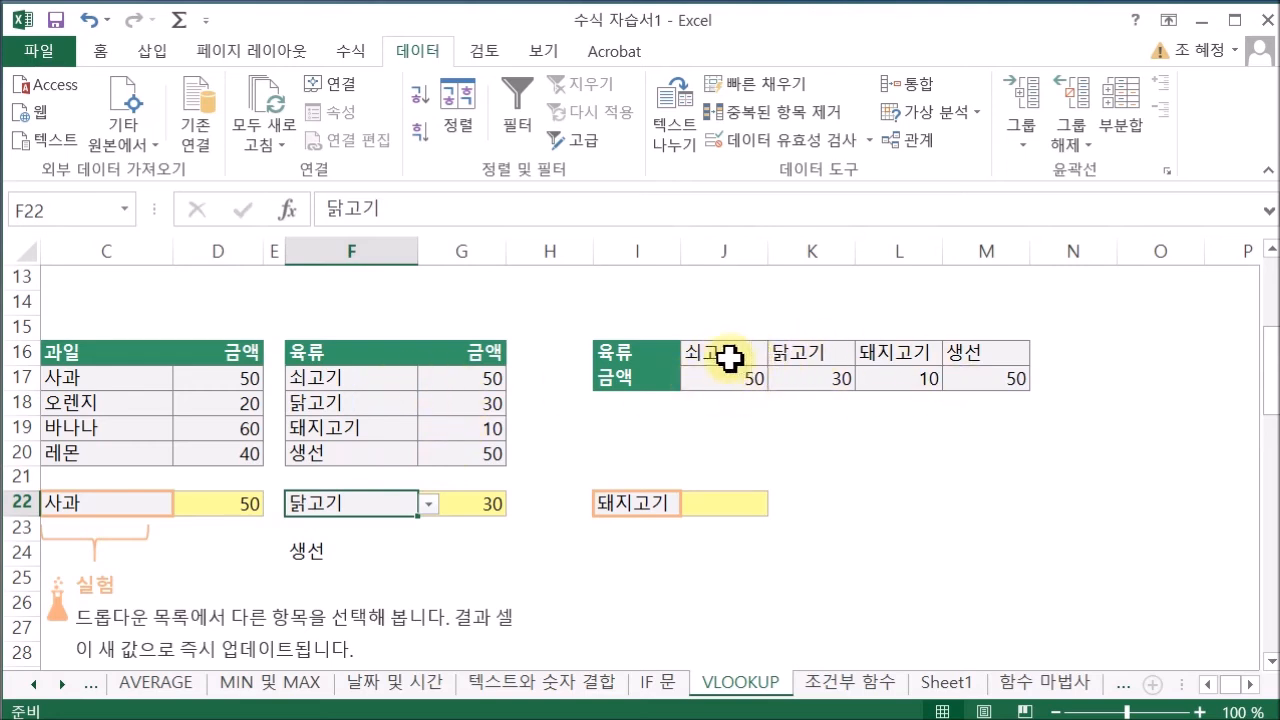
Step: Compare the horizontal meat table in I16:M17 with the vertical meat table's layout of names and amounts
left_click_drag(711, 354, 987, 355)
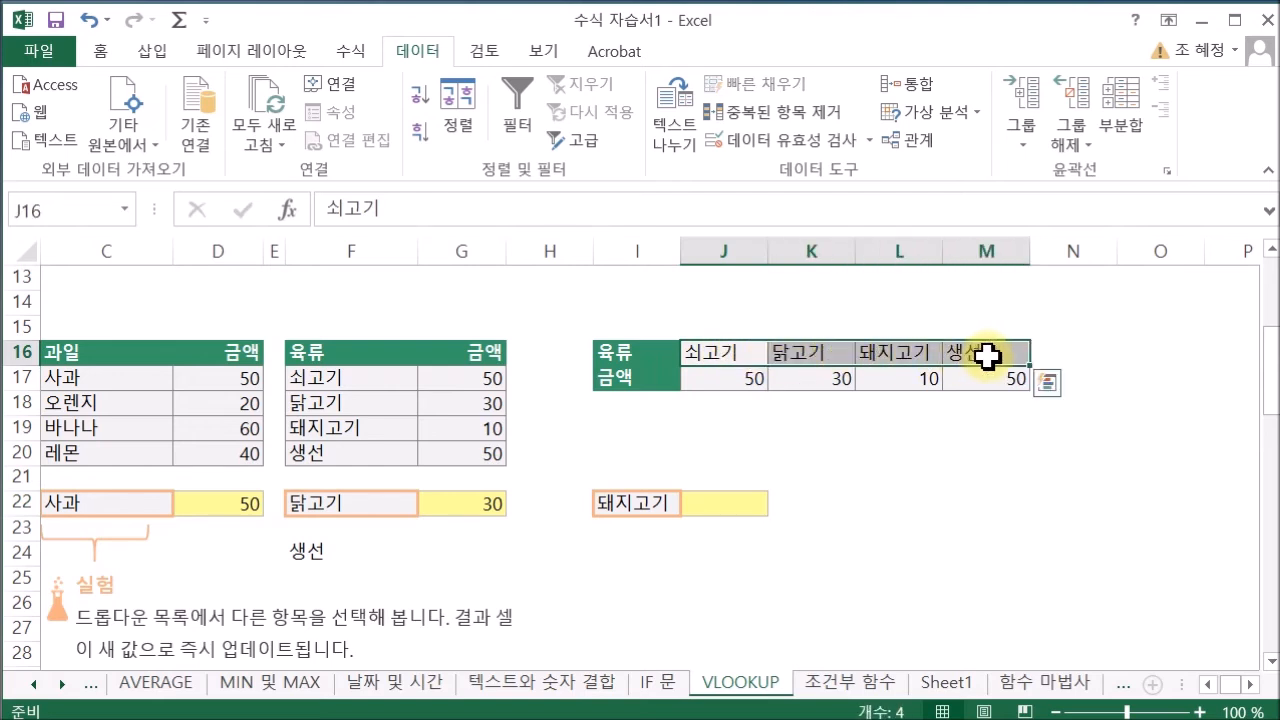
left_click_drag(720, 384, 1003, 380)
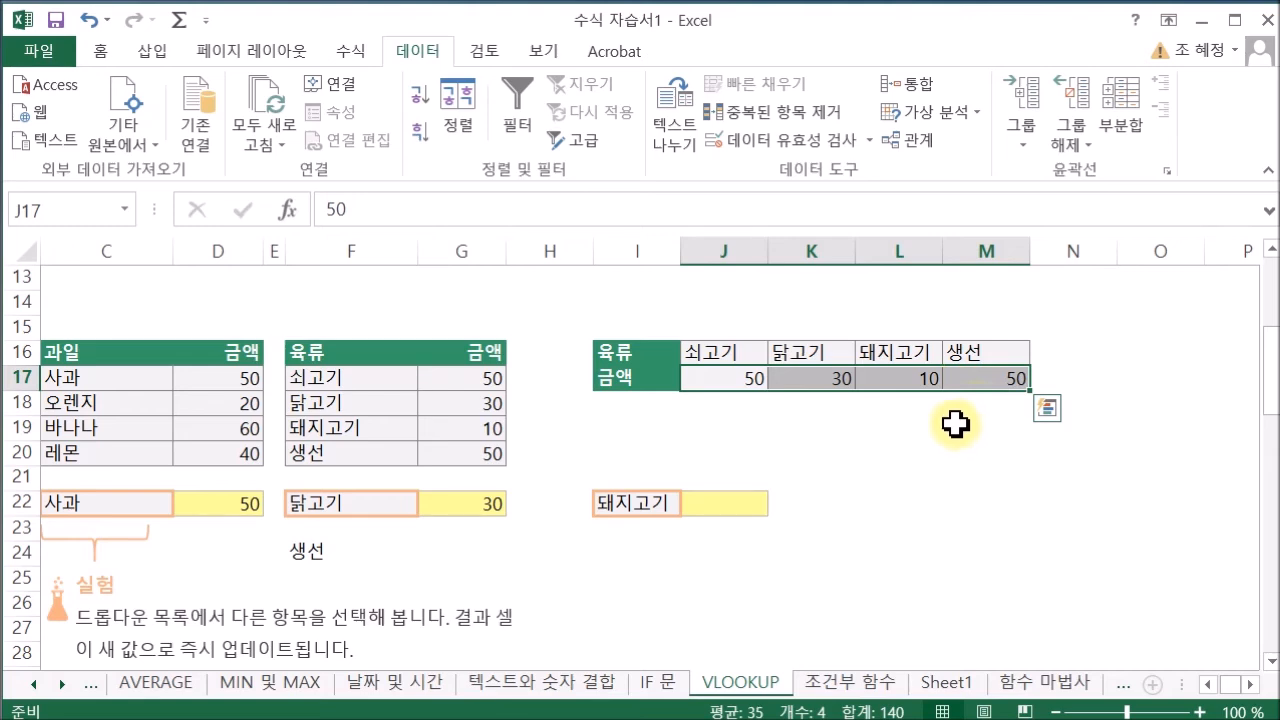
left_click(725, 503)
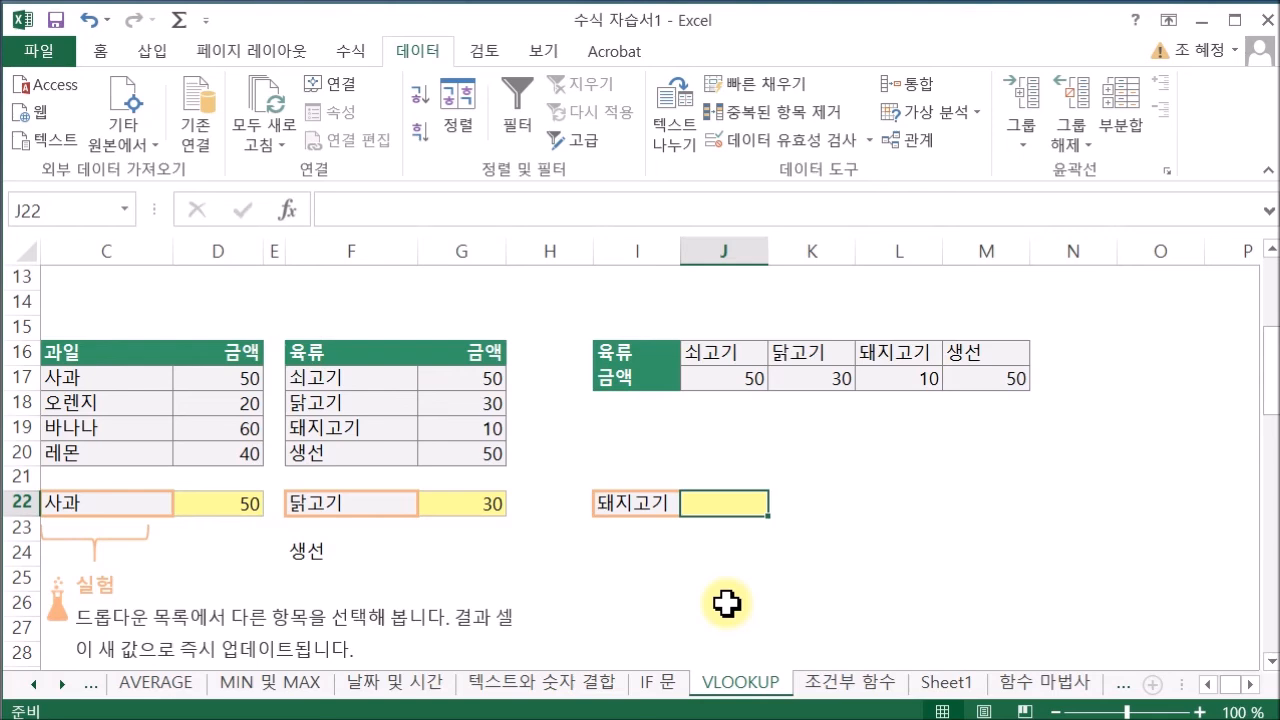
left_click_drag(670, 349, 1012, 371)
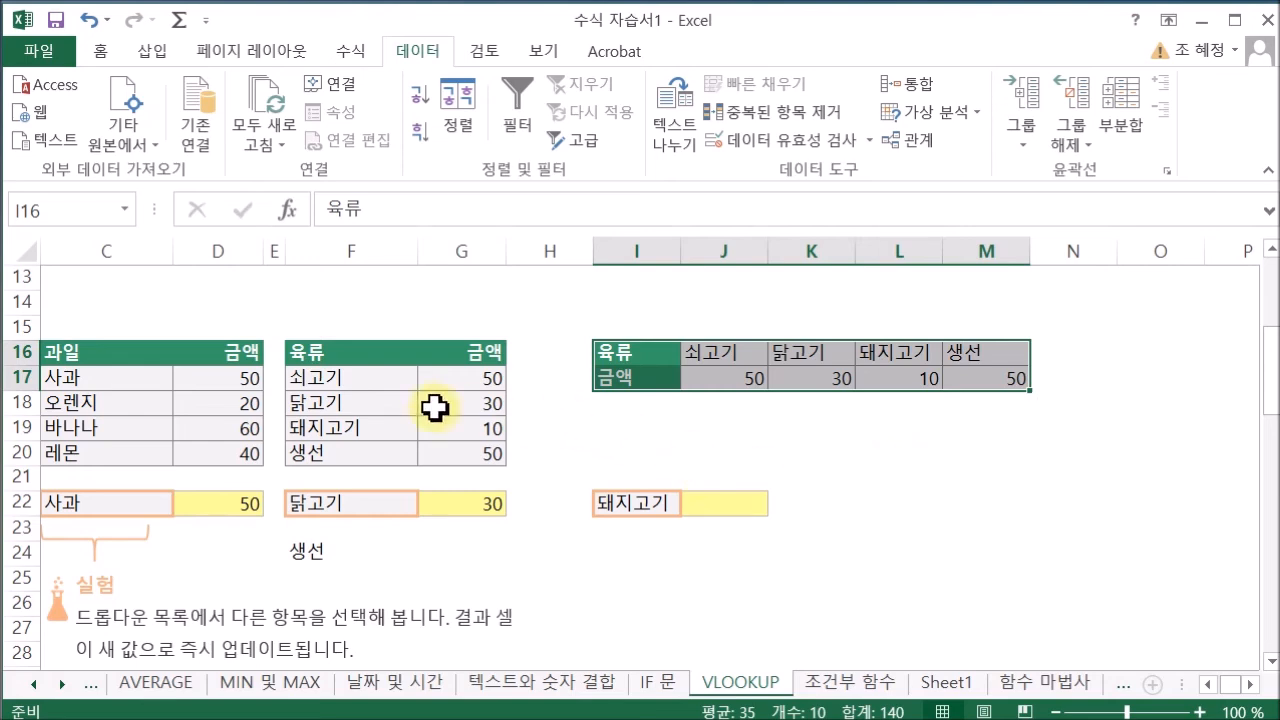
left_click_drag(329, 353, 329, 458)
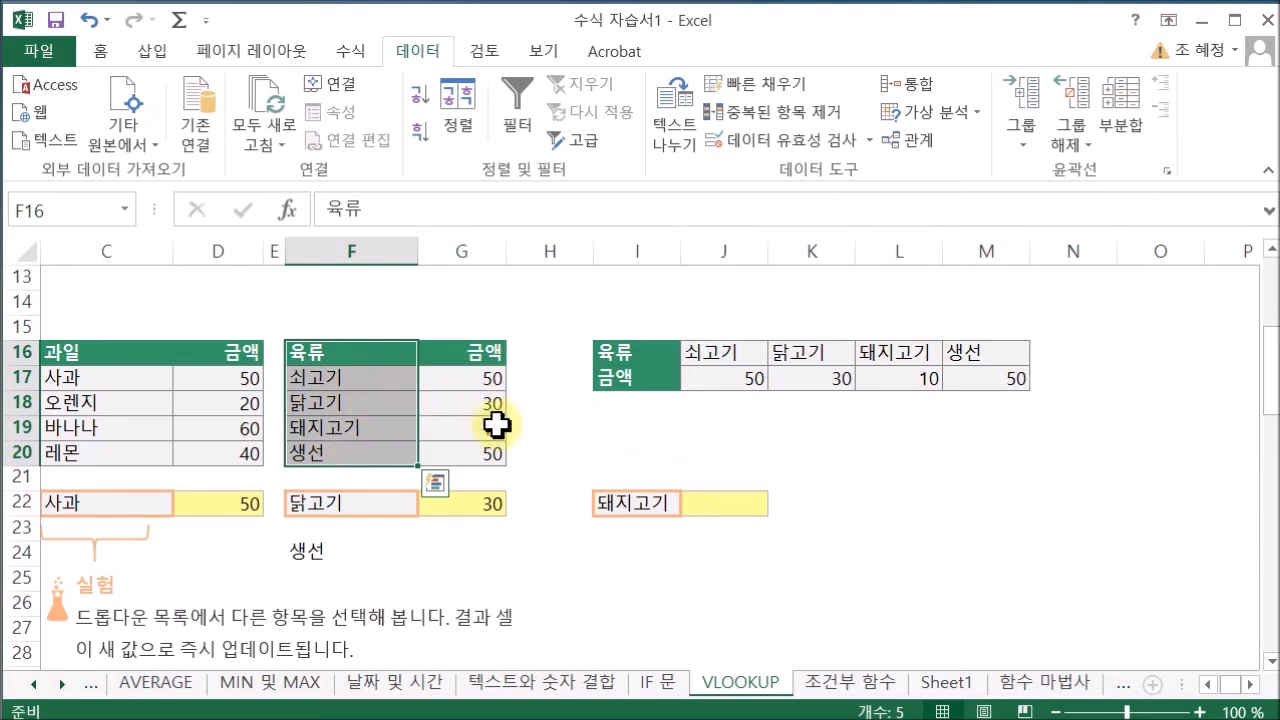
Step: Start an HLOOKUP formula directly in cell J22 with I22 as the lookup value
left_click(731, 502)
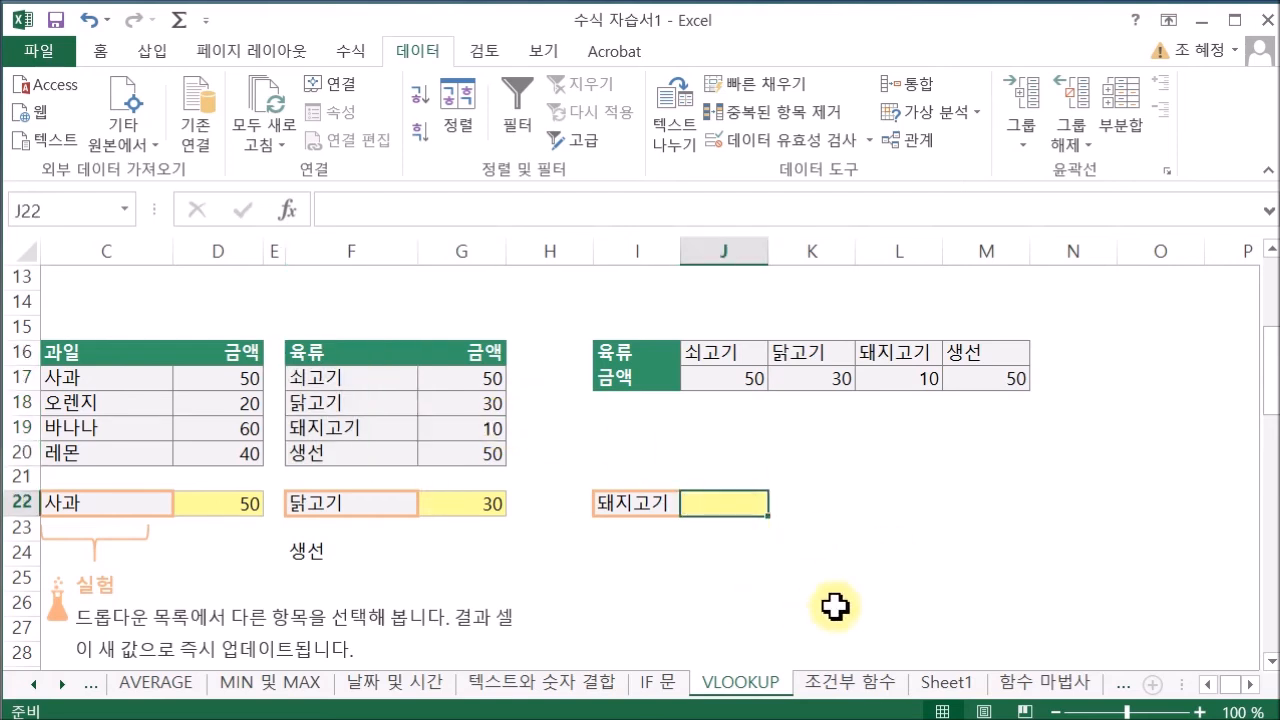
type("=H")
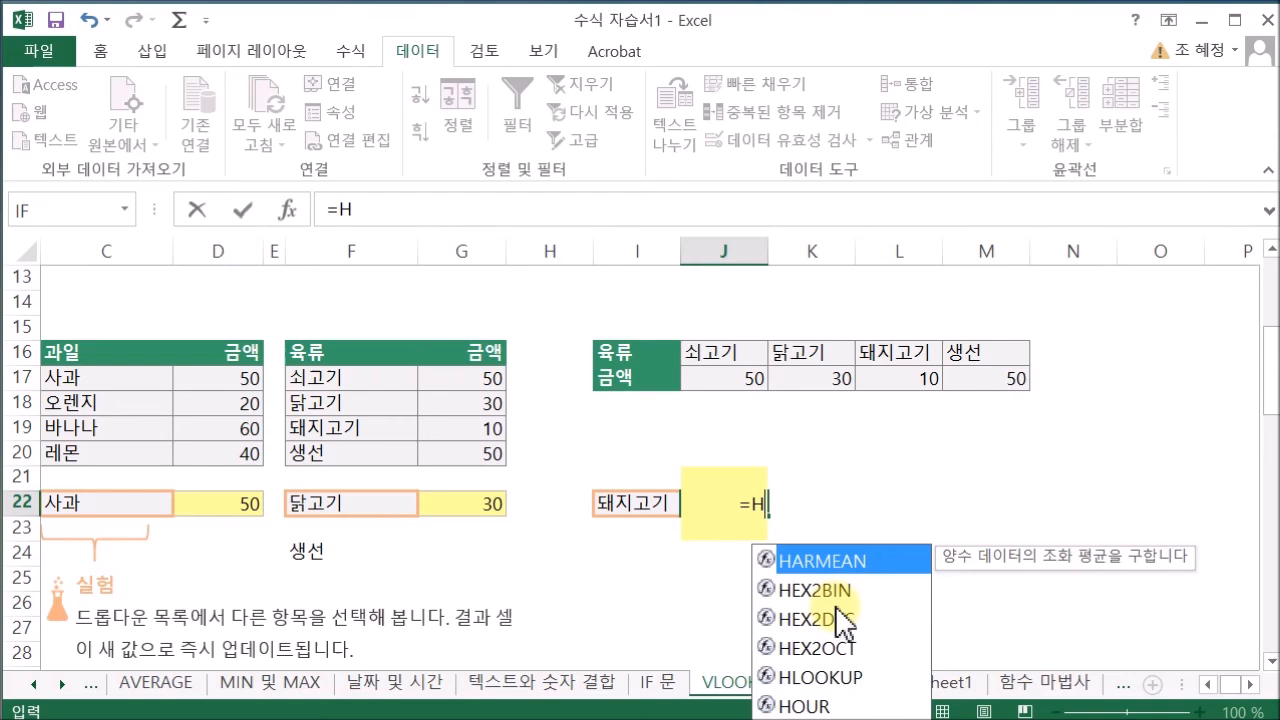
type("LO")
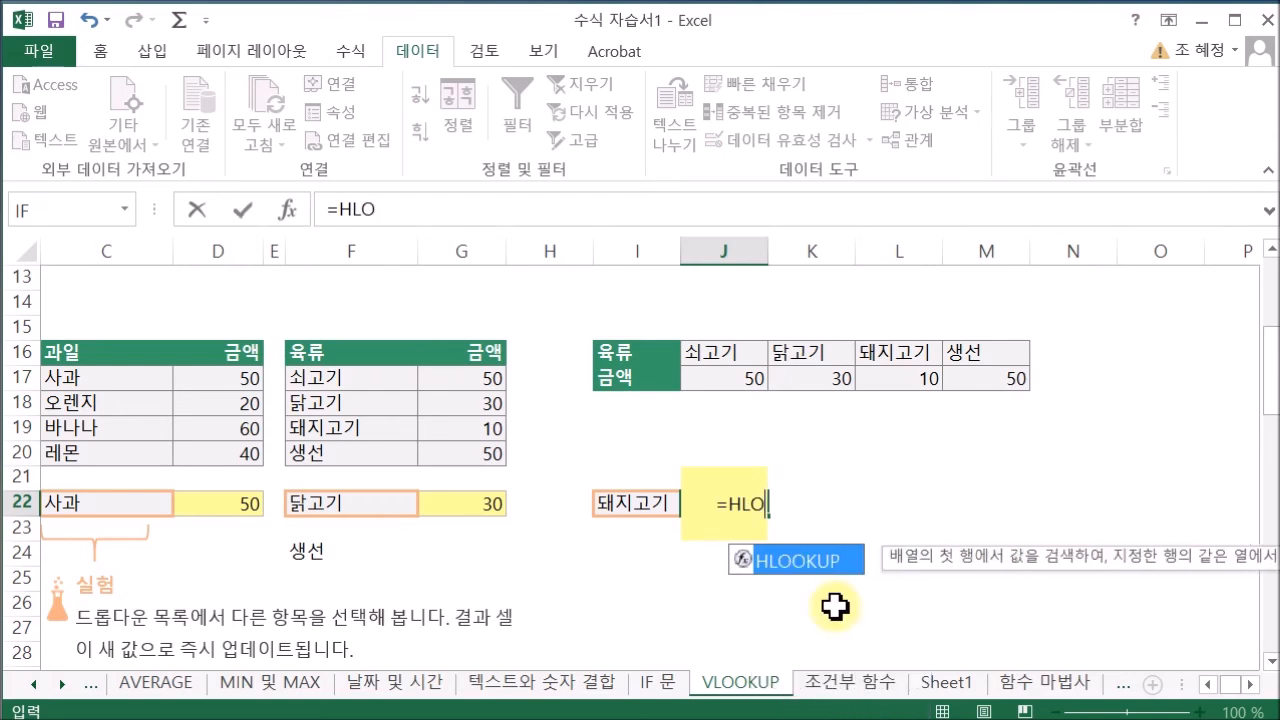
double_click(815, 563)
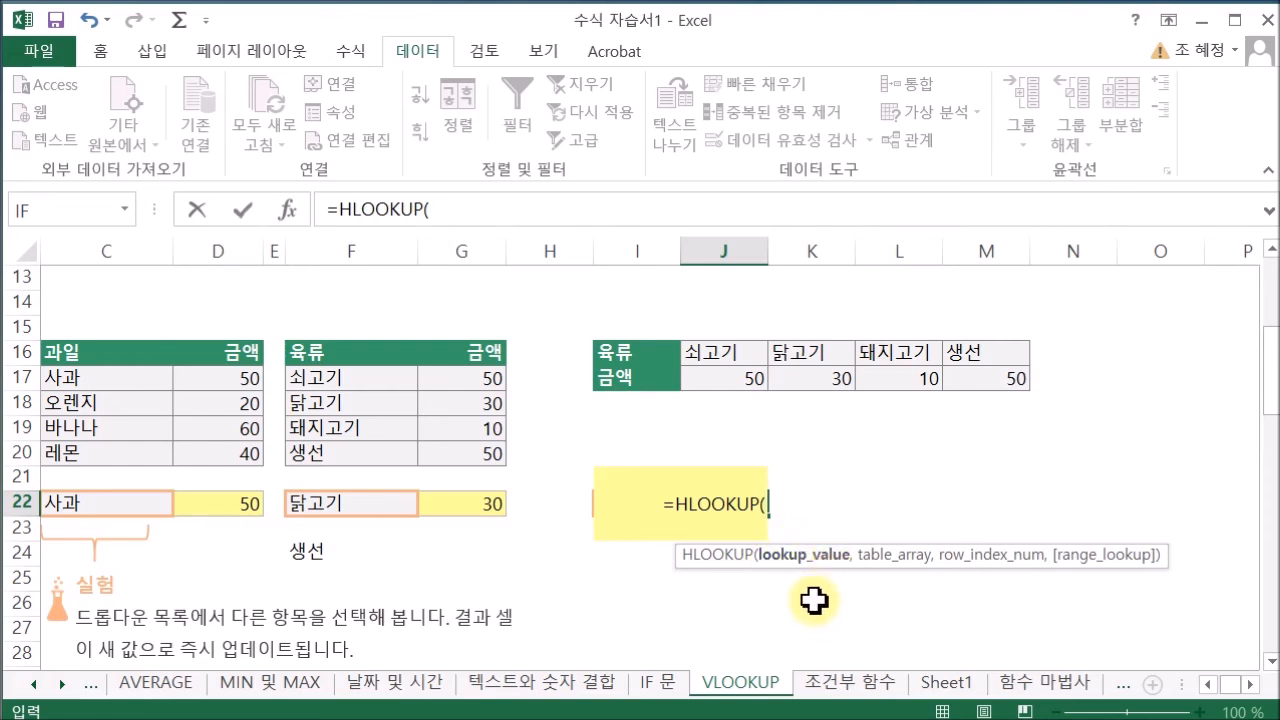
type("I22")
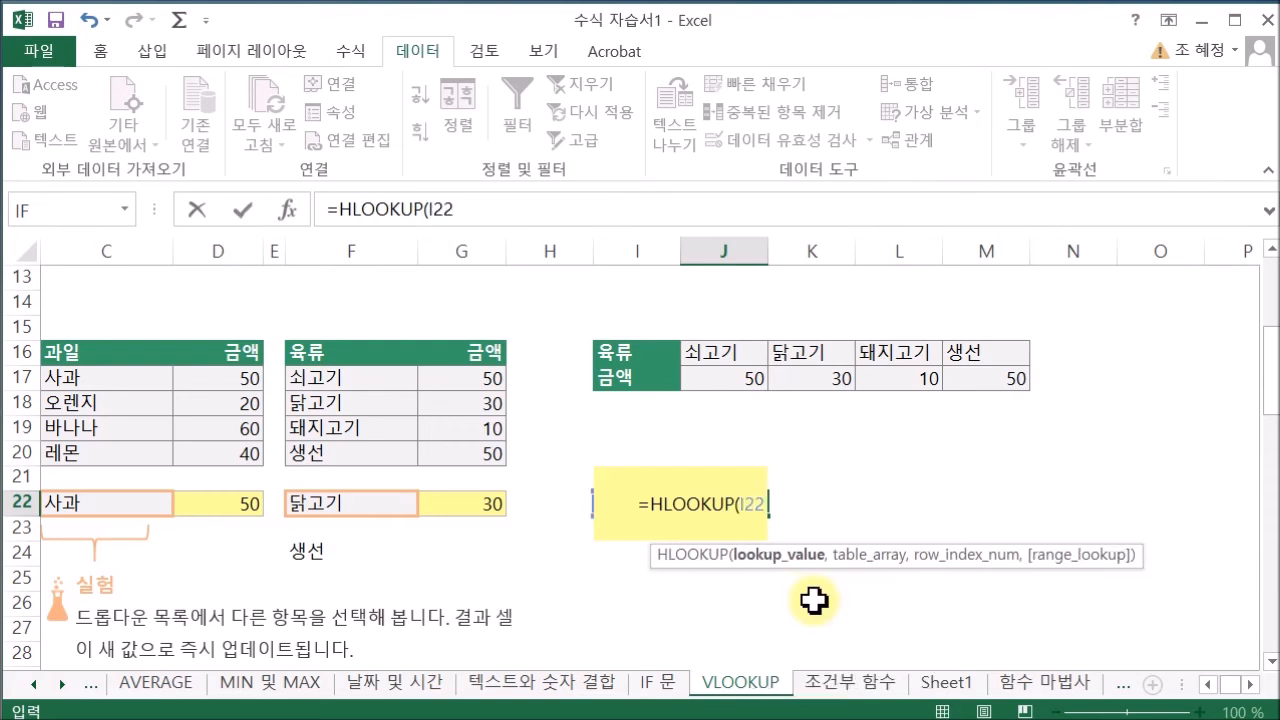
type(",")
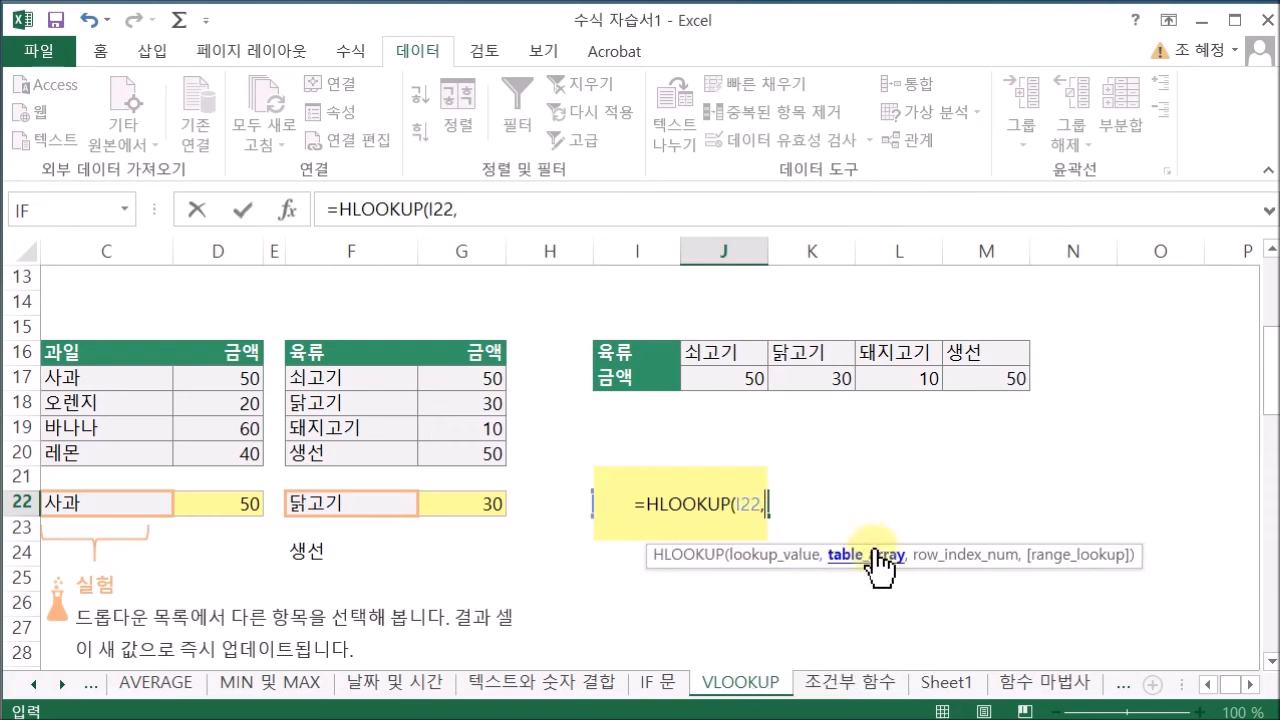
Step: Complete the HLOOKUP in J22 with table array J16:M17, row index 2 and exact match FALSE
left_click_drag(720, 354, 997, 374)
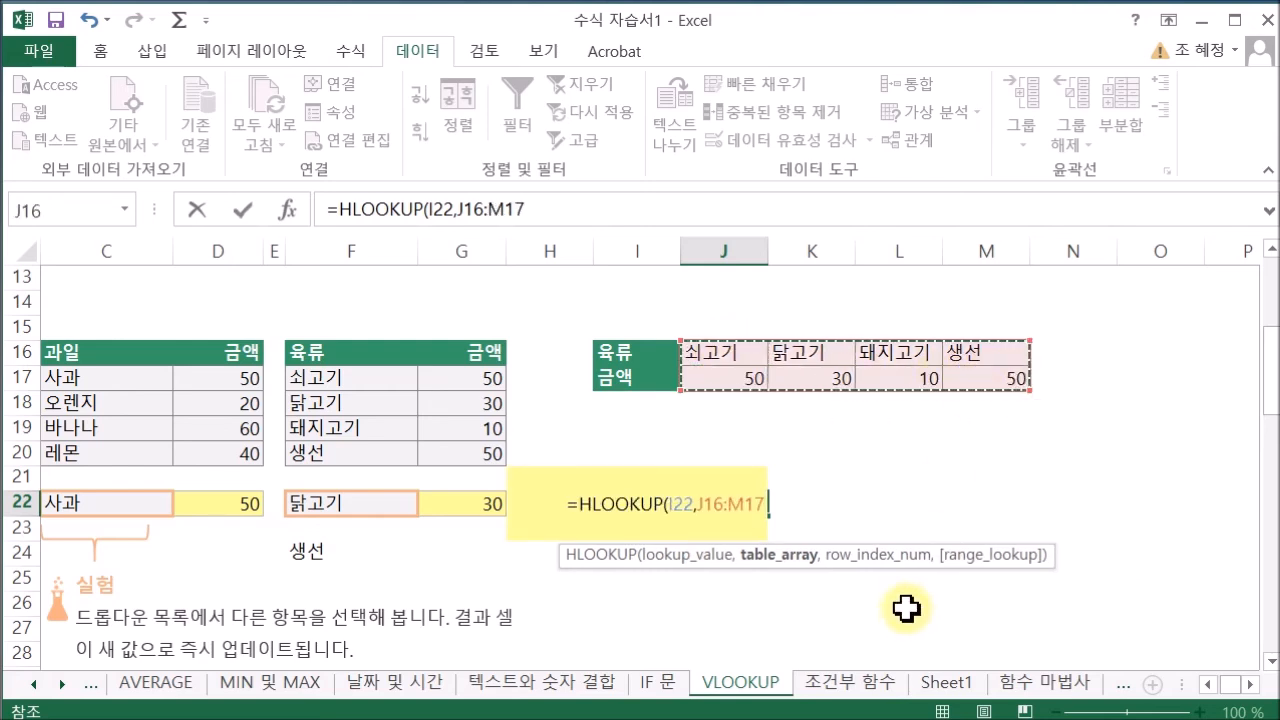
type(",")
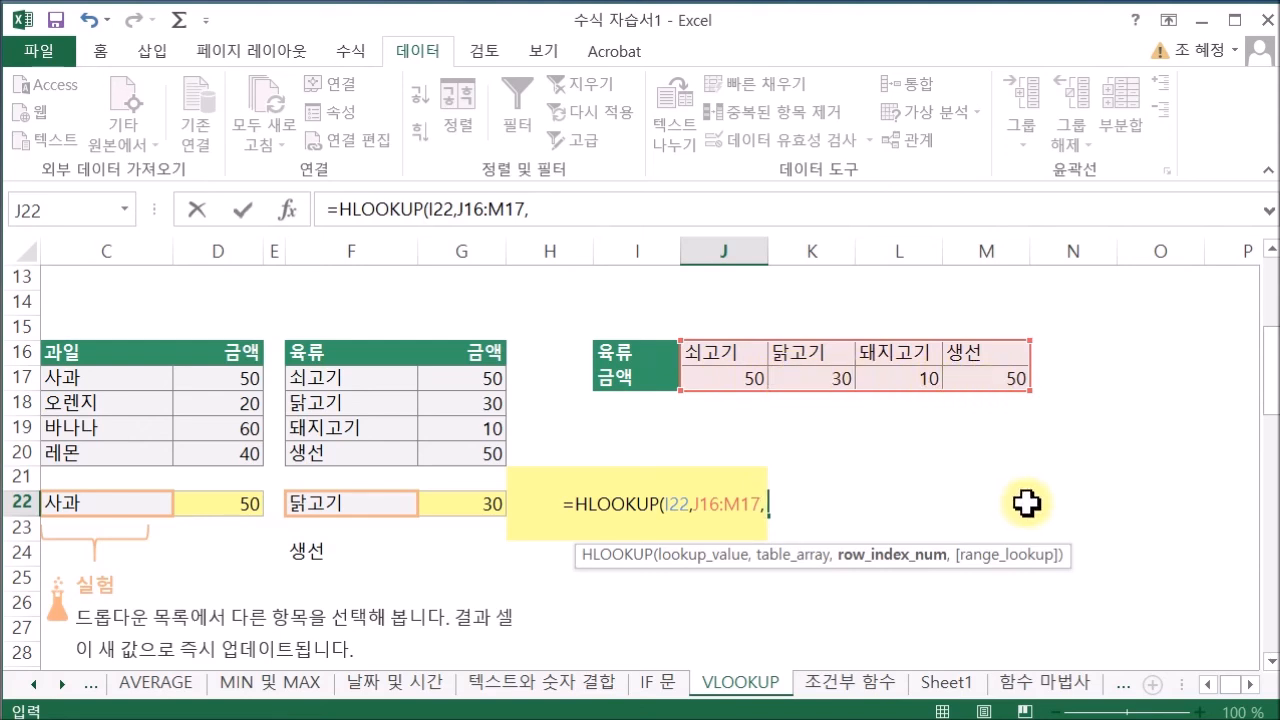
type("2")
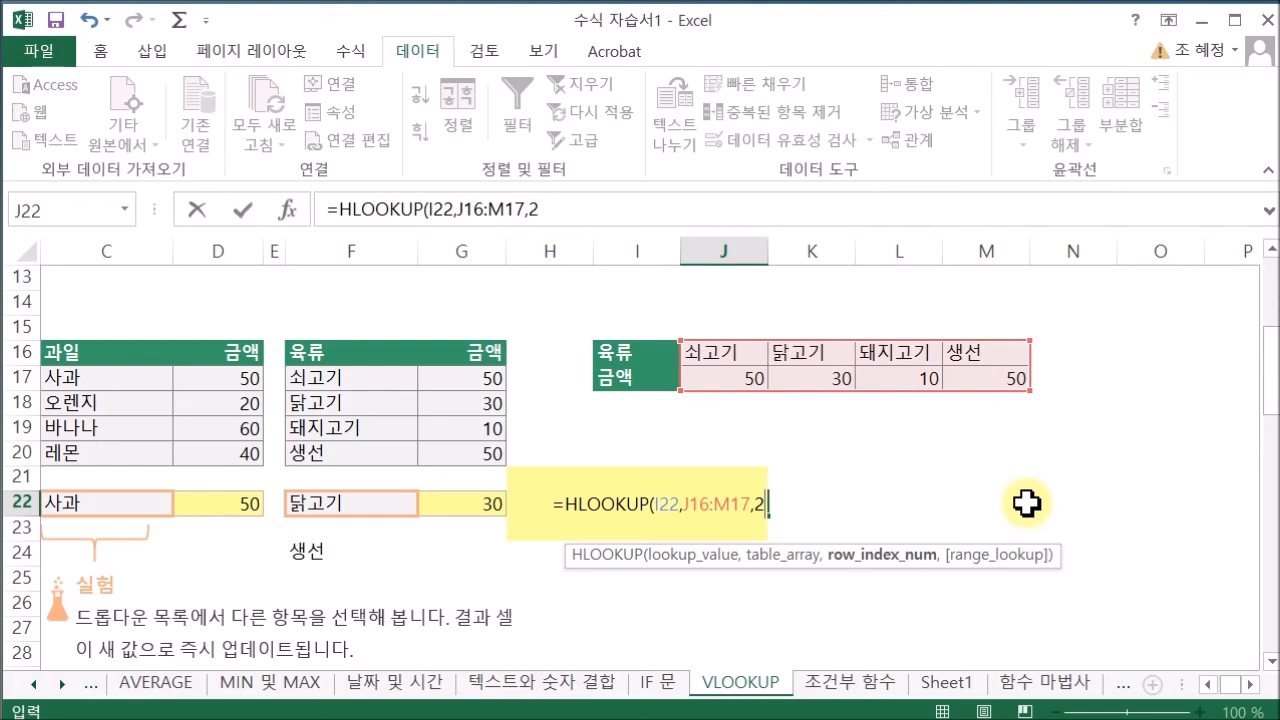
type(",")
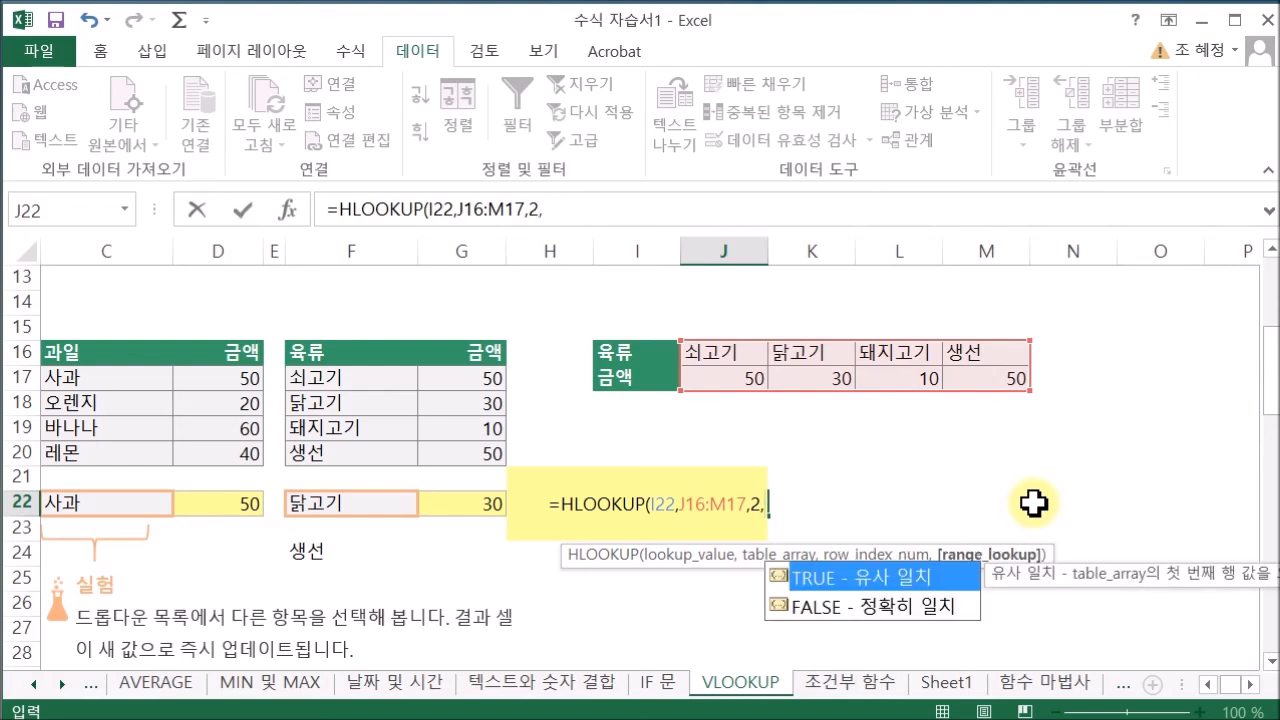
left_click(938, 610)
left_click(938, 607)
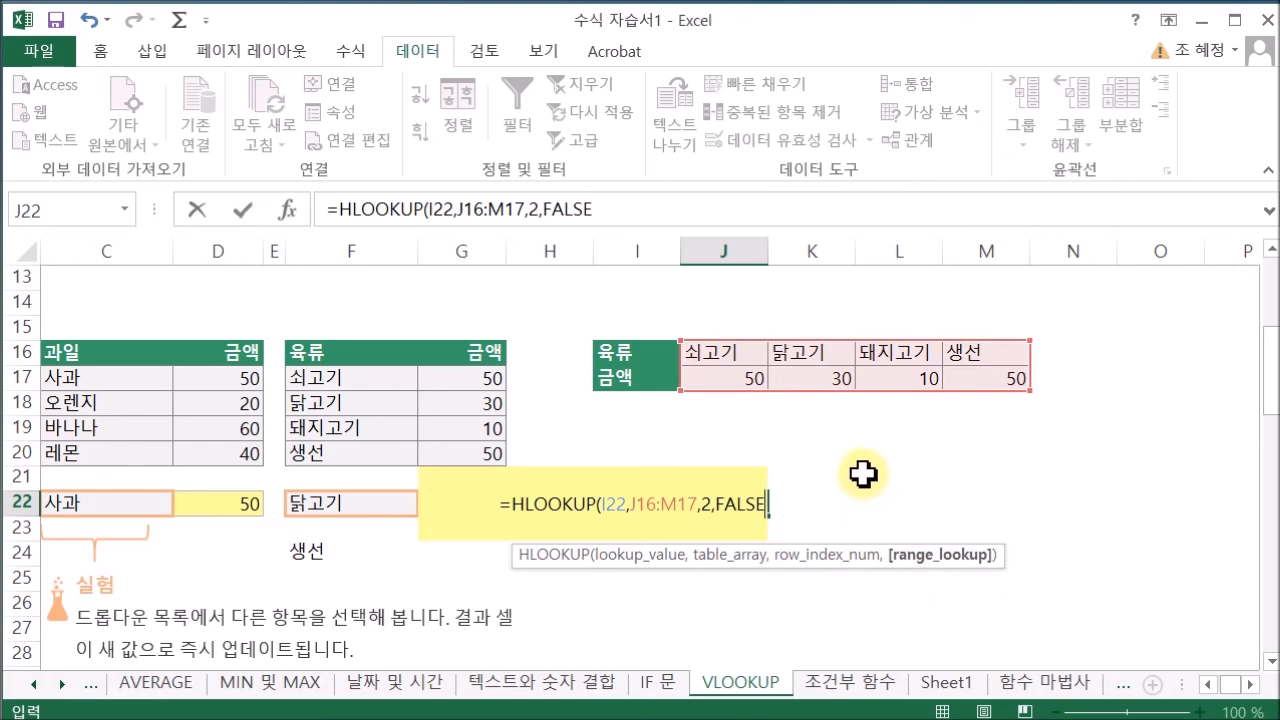
type(")")
key("Return")
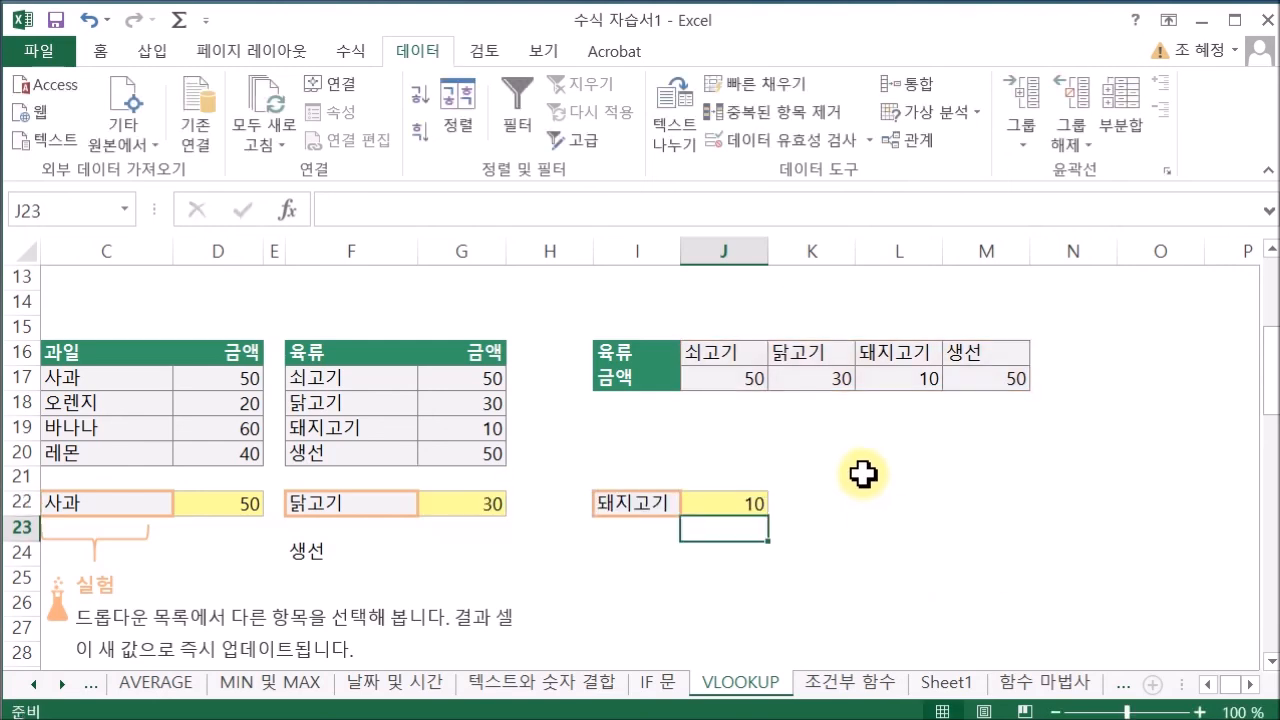
Step: Test the horizontal meat lookup by changing I22 to 닭고기 from its drop-down list
left_click(664, 503)
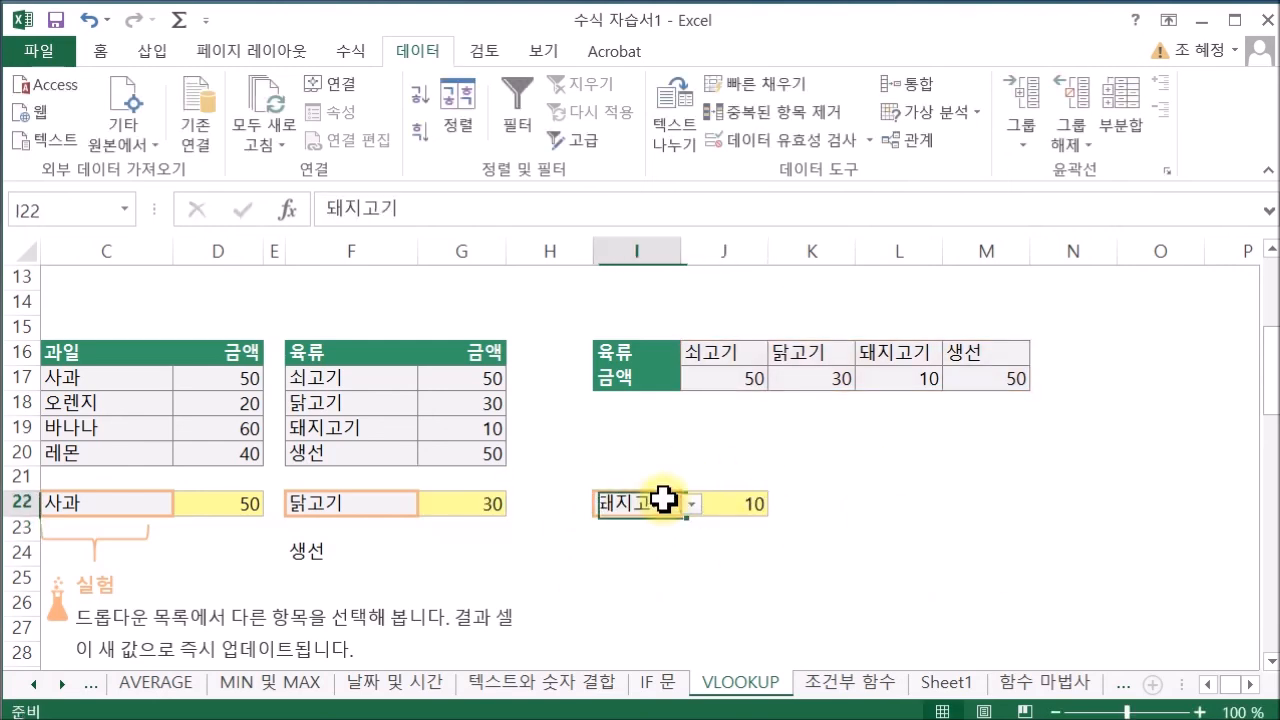
left_click(691, 503)
left_click(665, 540)
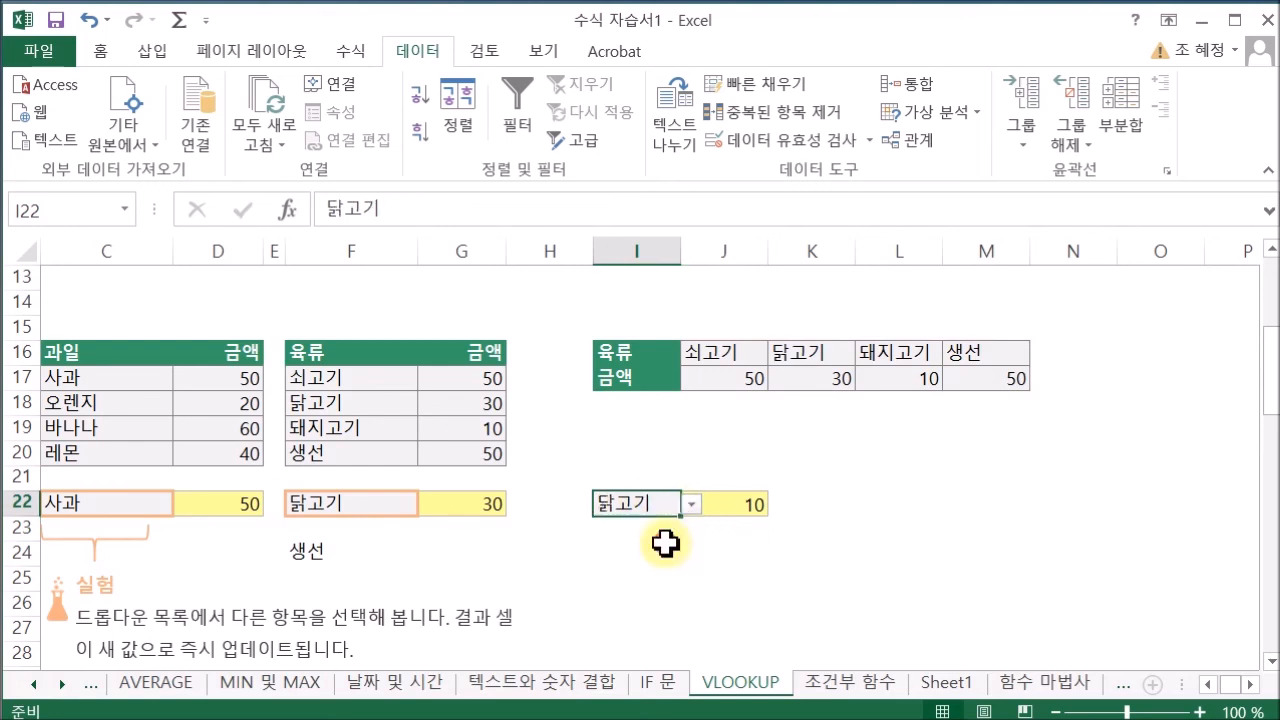